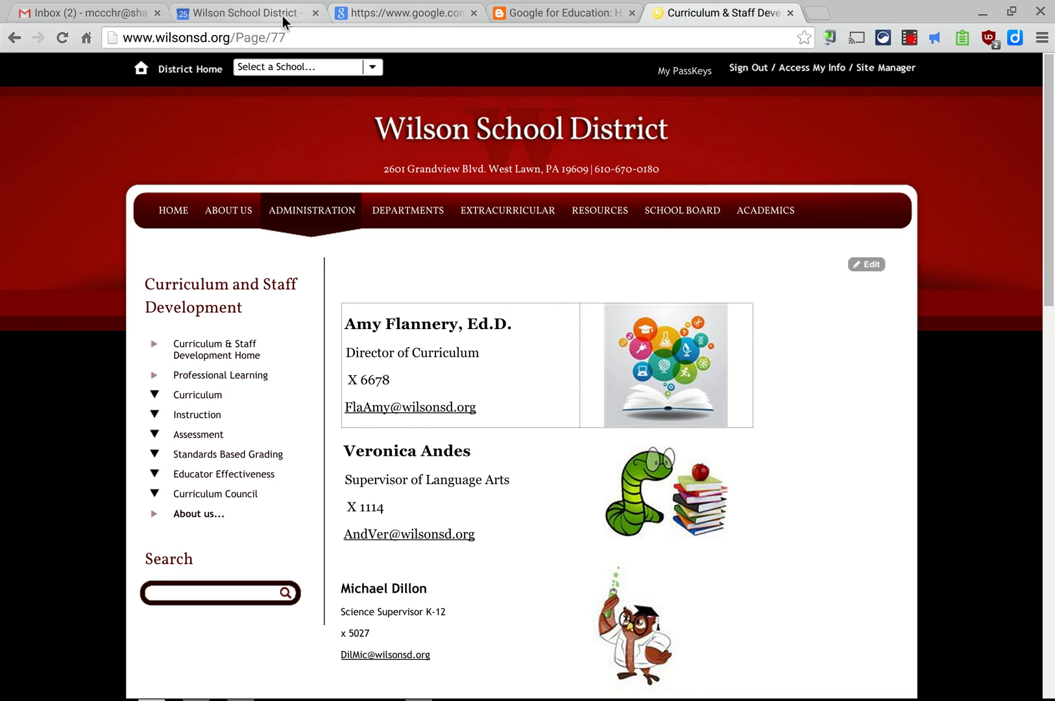
Close the embeddable calendar helper page and start a new Google calendar named "Class Y"
click(359, 13)
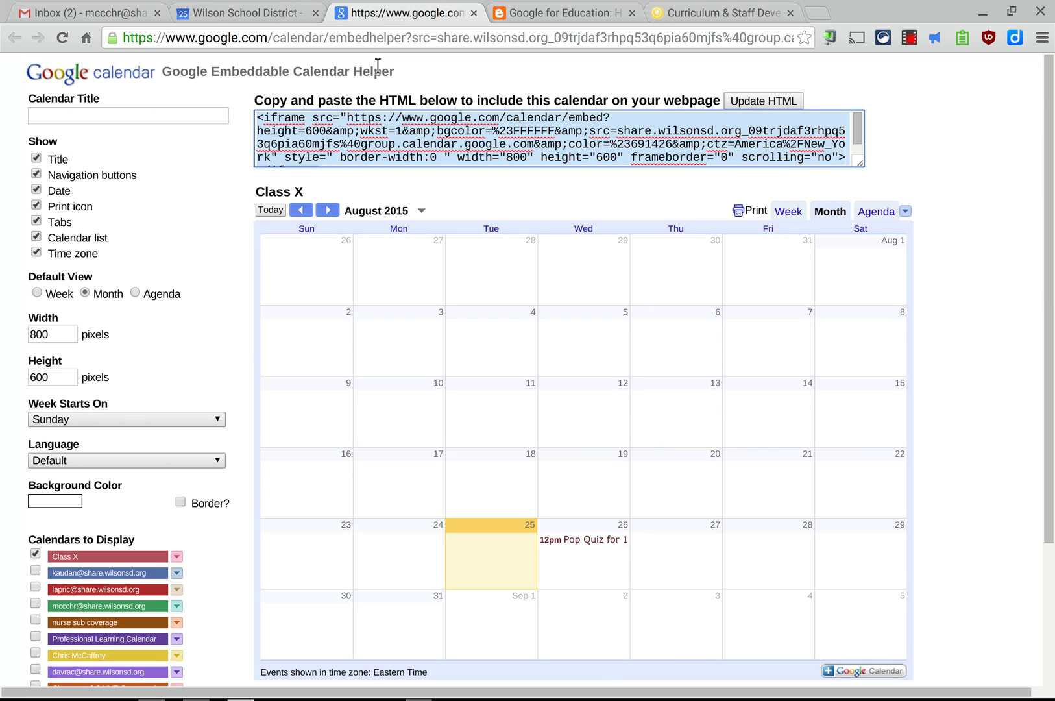
click(474, 14)
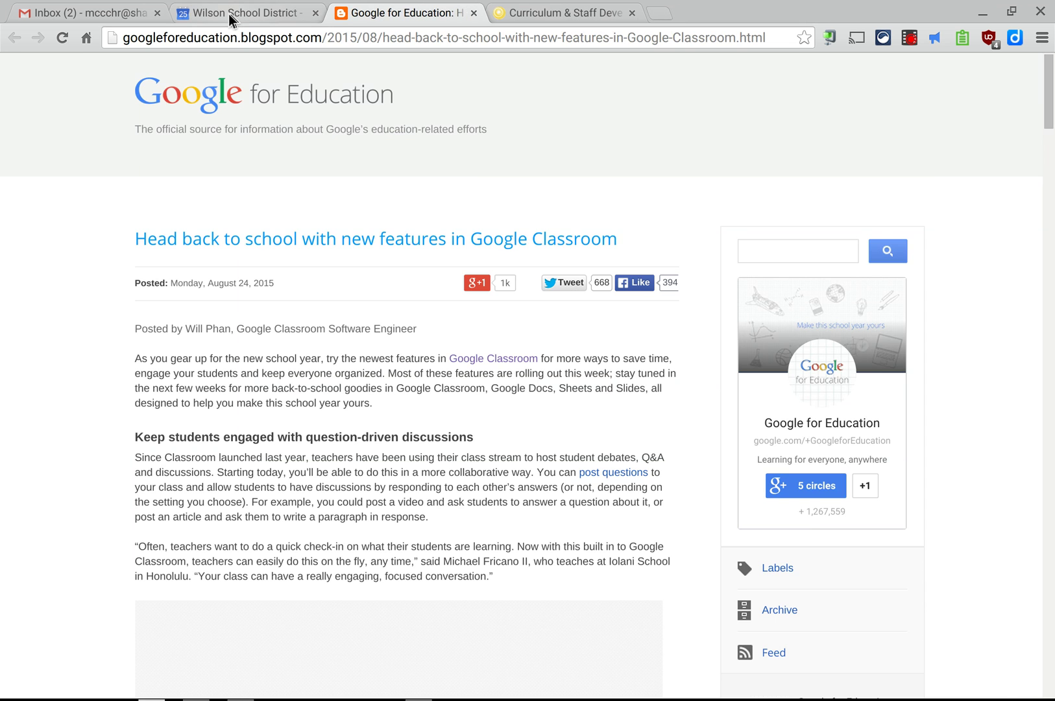
click(228, 16)
click(138, 342)
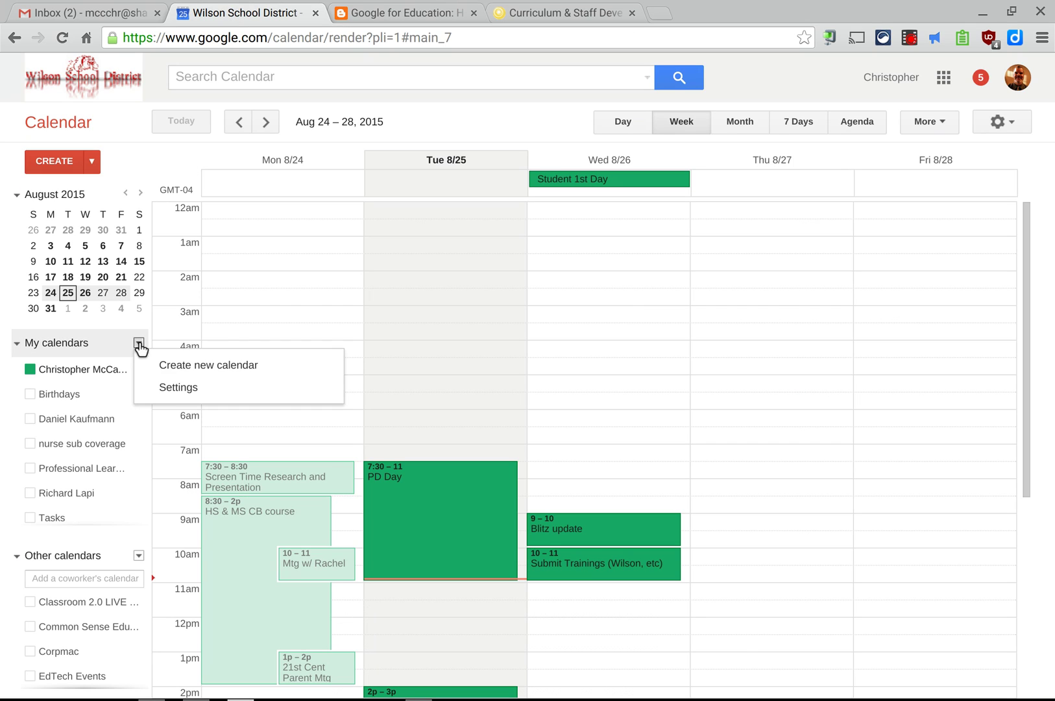
click(159, 365)
text(Class Y)
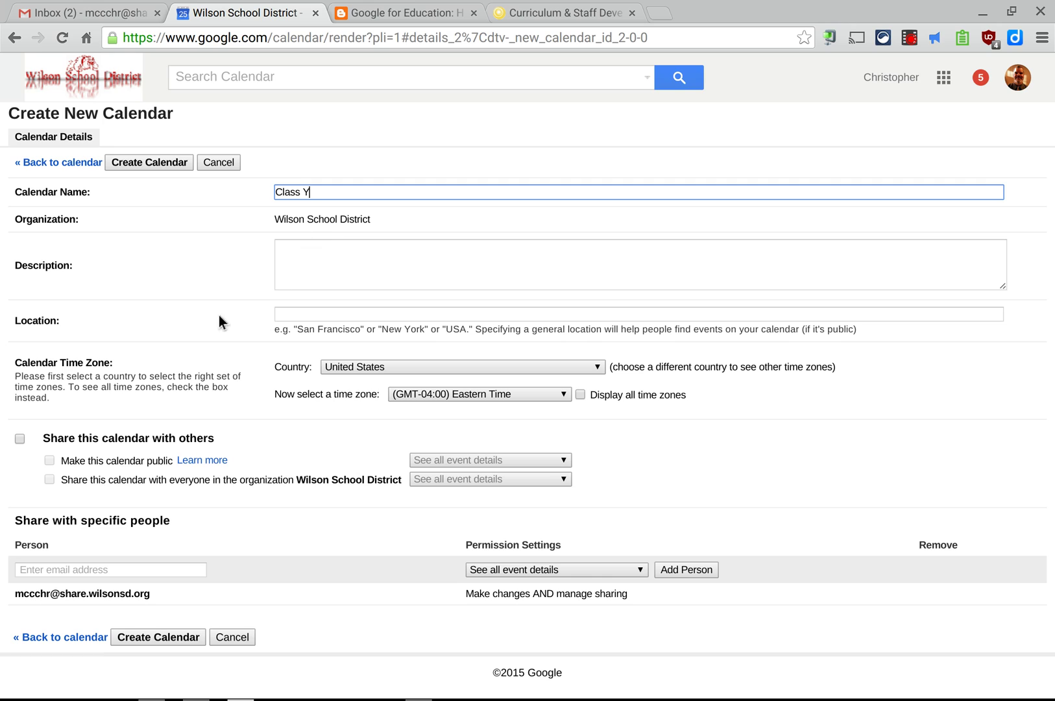
Make the Class Y calendar public with the "See all event details" permission, then create it and accept making it public
click(20, 439)
click(49, 461)
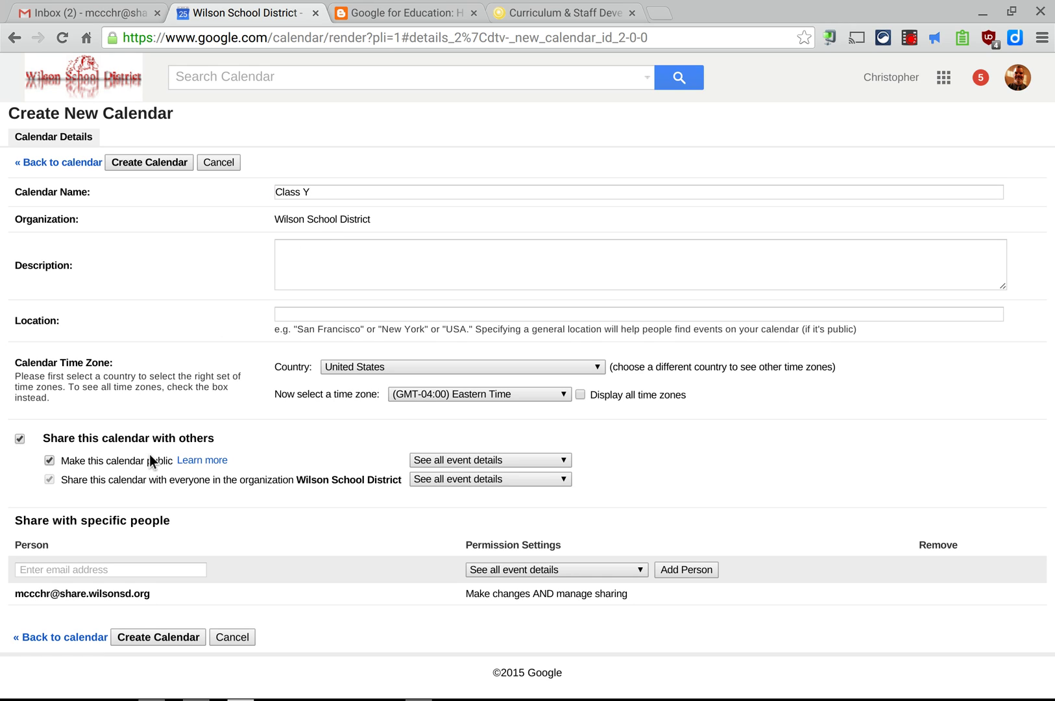
click(49, 460)
click(46, 458)
click(434, 463)
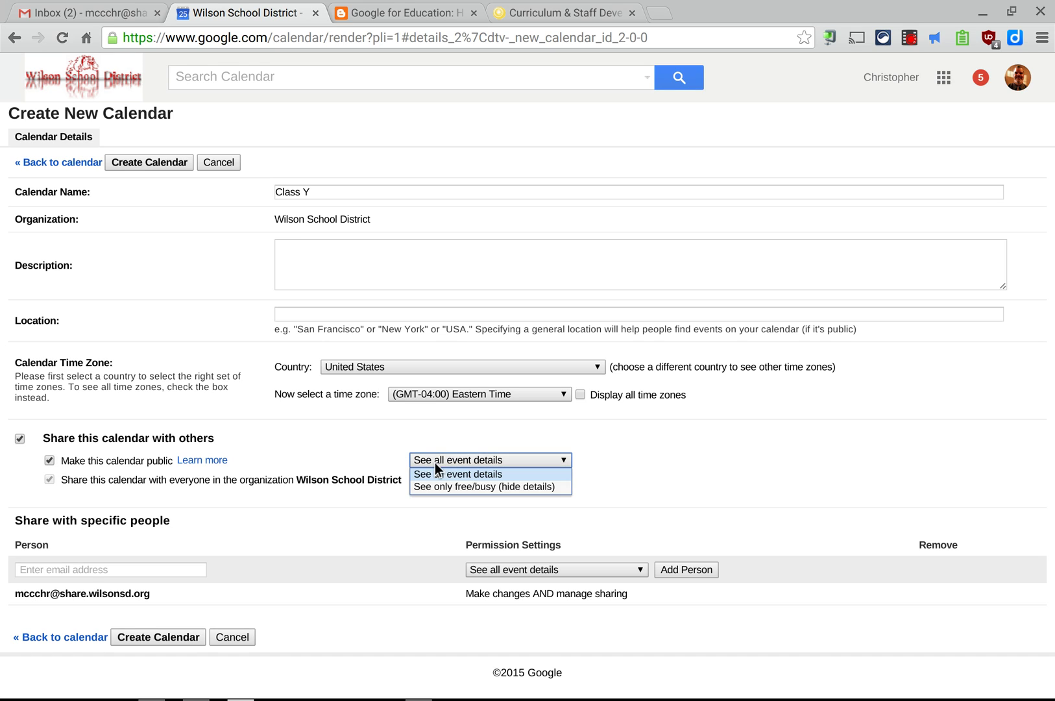
click(477, 472)
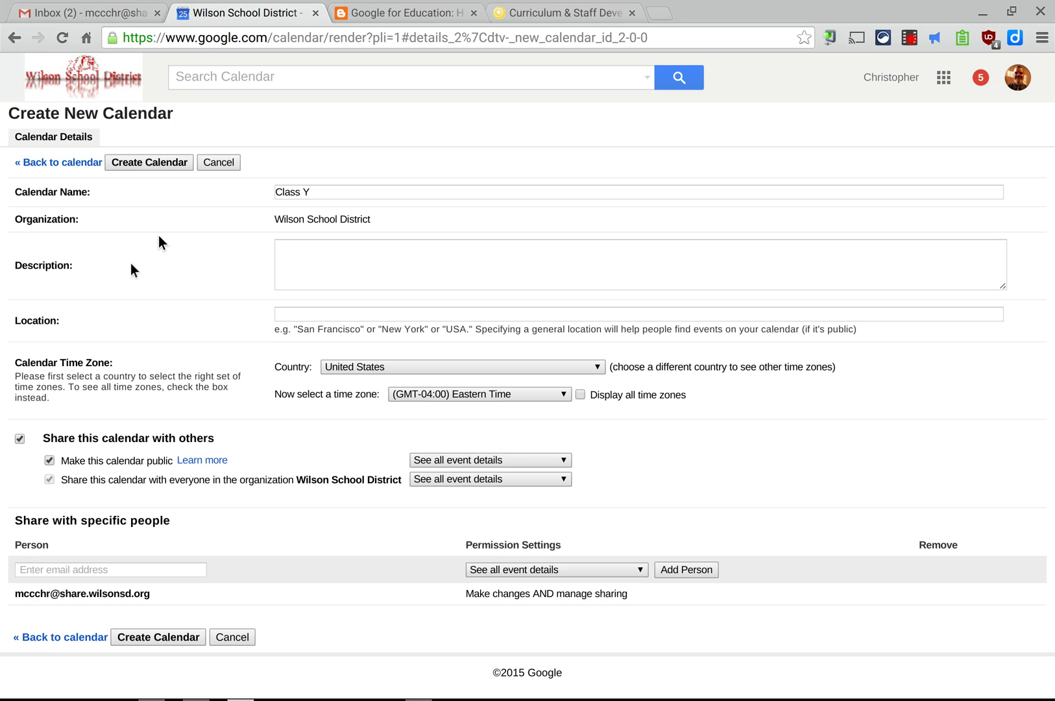
click(66, 568)
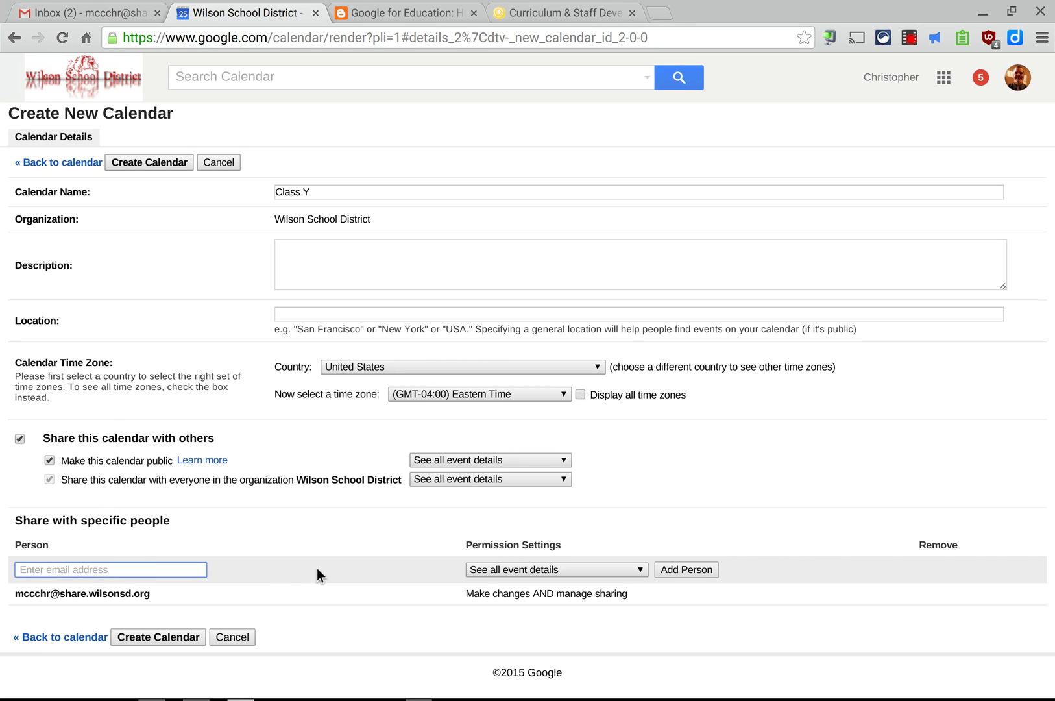
click(143, 160)
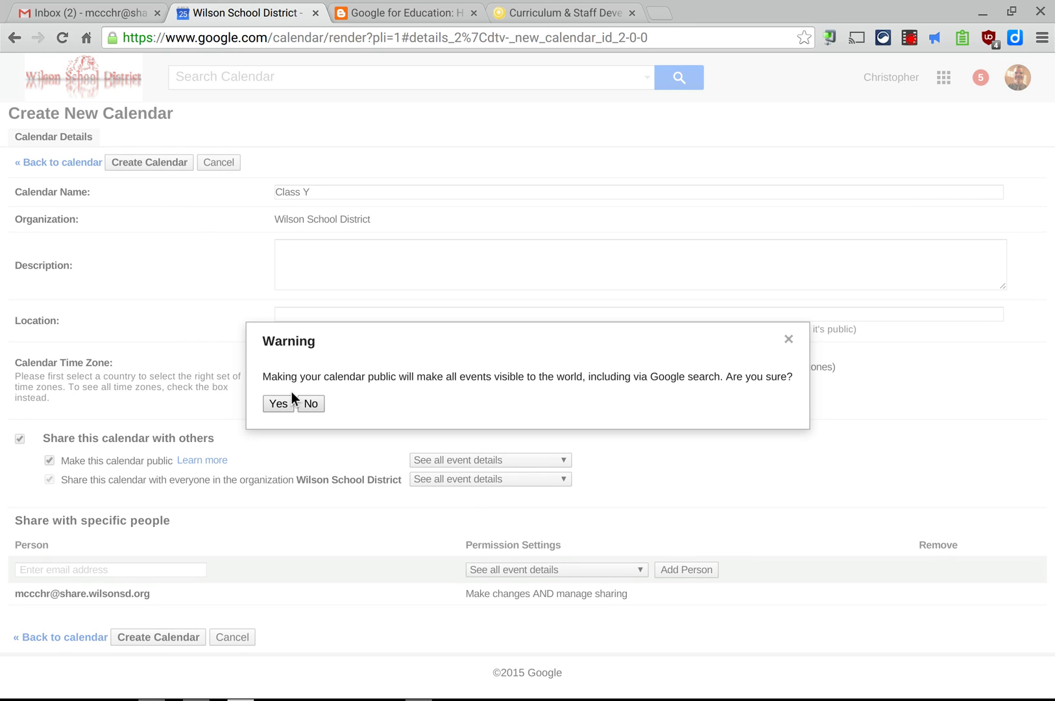
click(278, 403)
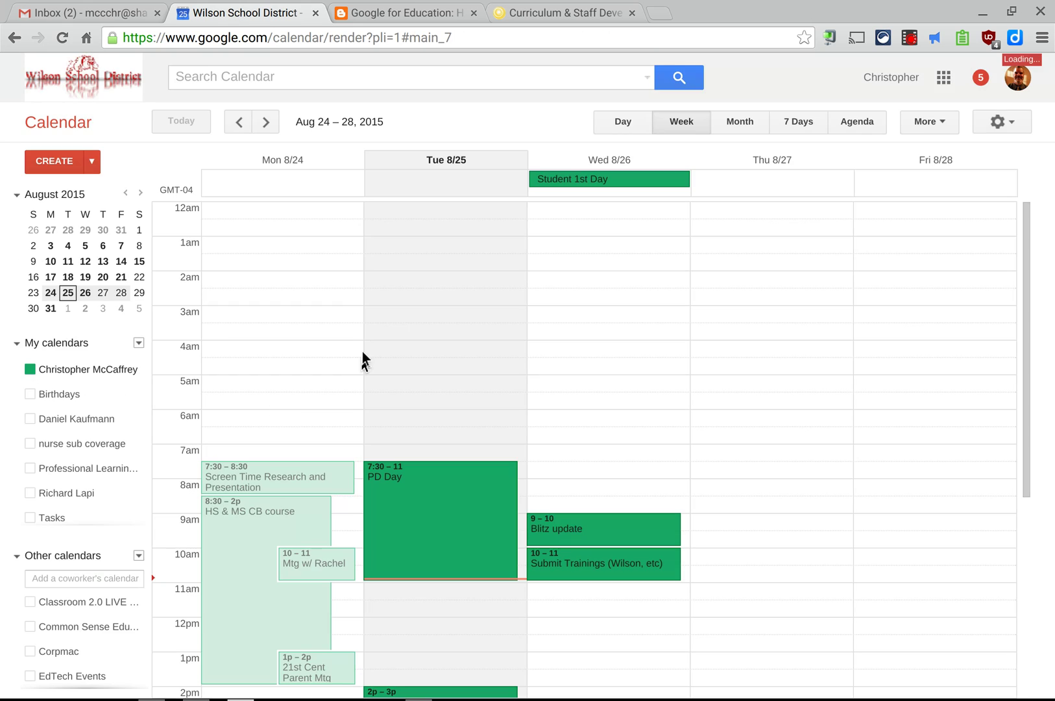
click(98, 449)
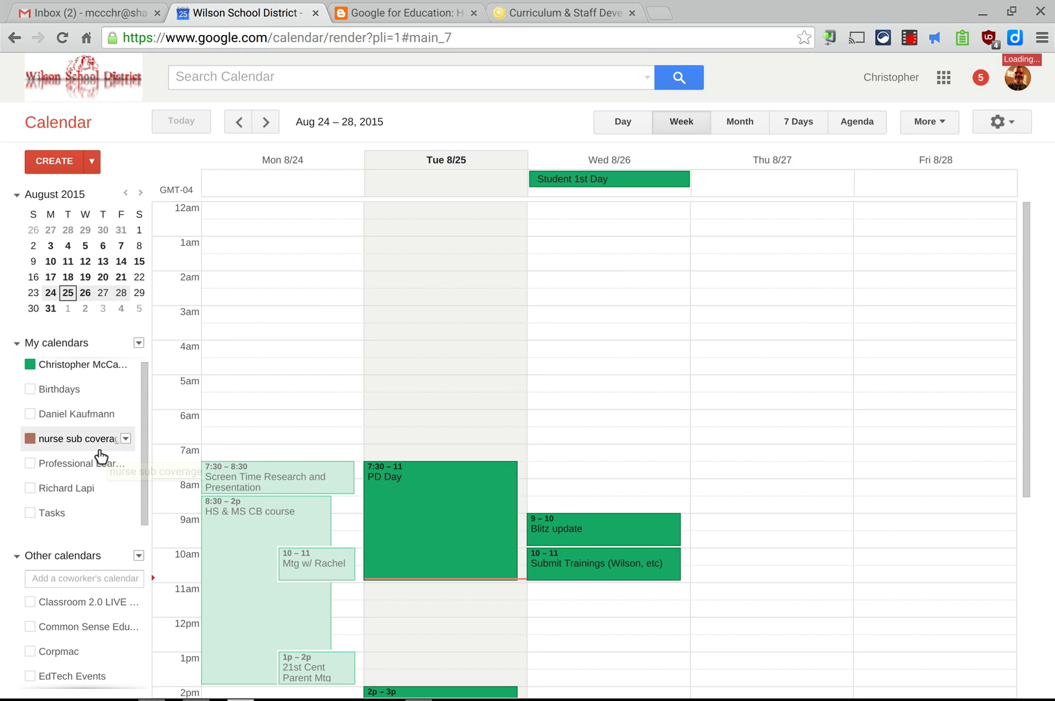
Read the Calendar Integration section of the Google for Education blog post about new Classroom features
click(427, 11)
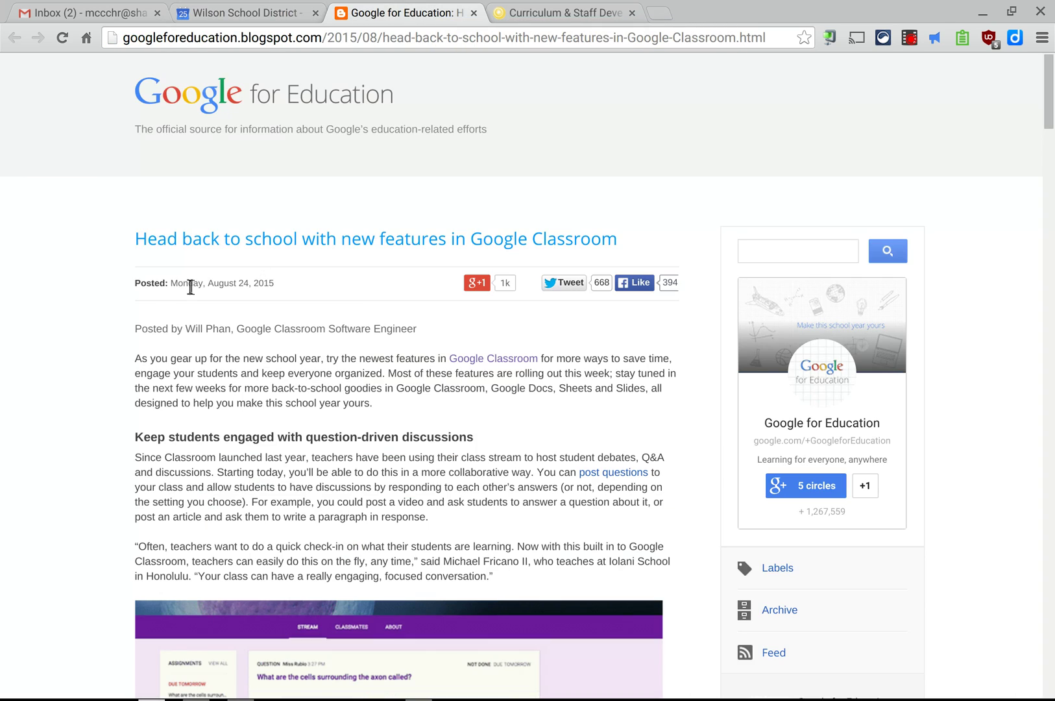
scroll(138, 306, down, 5)
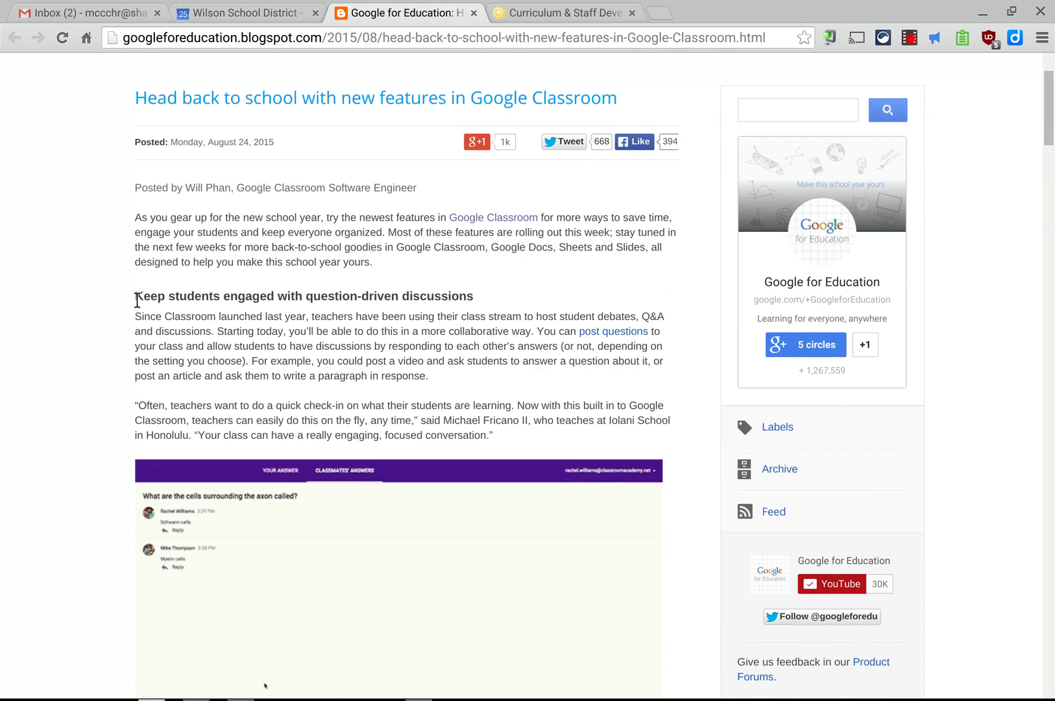
scroll(138, 305, down, 14)
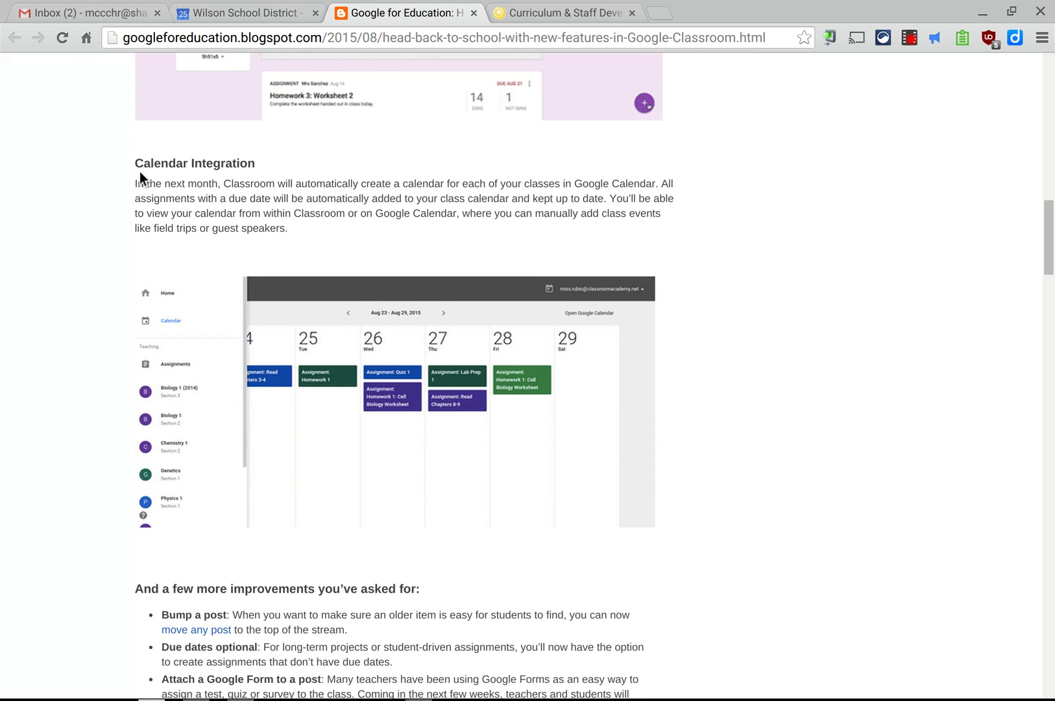
drag(133, 162, 264, 162)
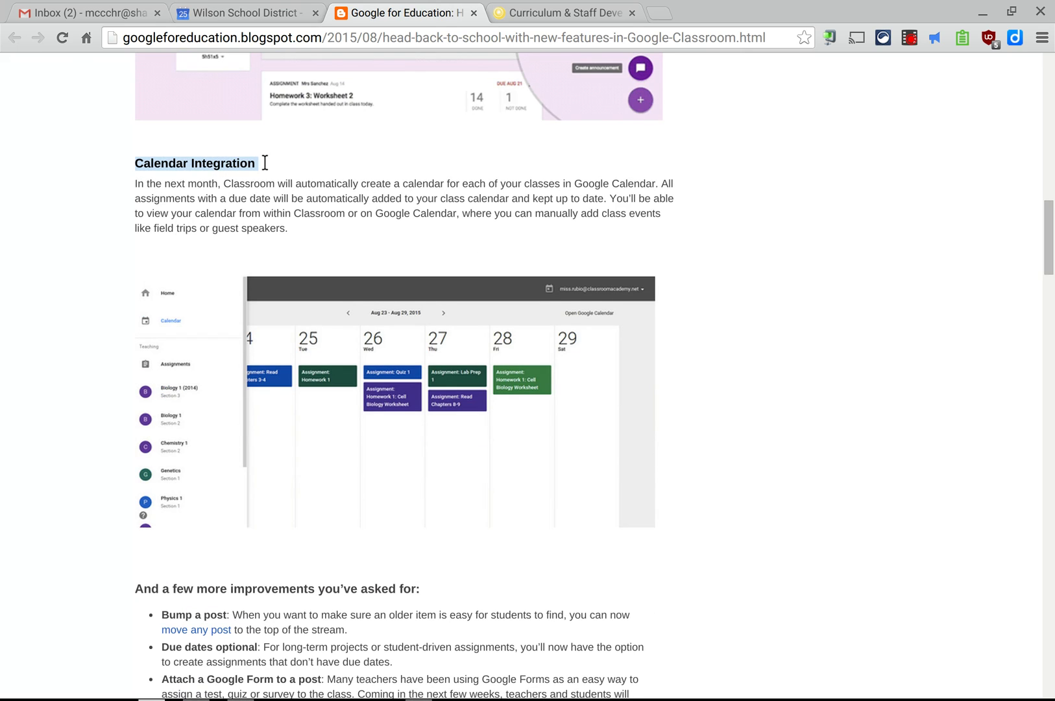
drag(143, 183, 219, 183)
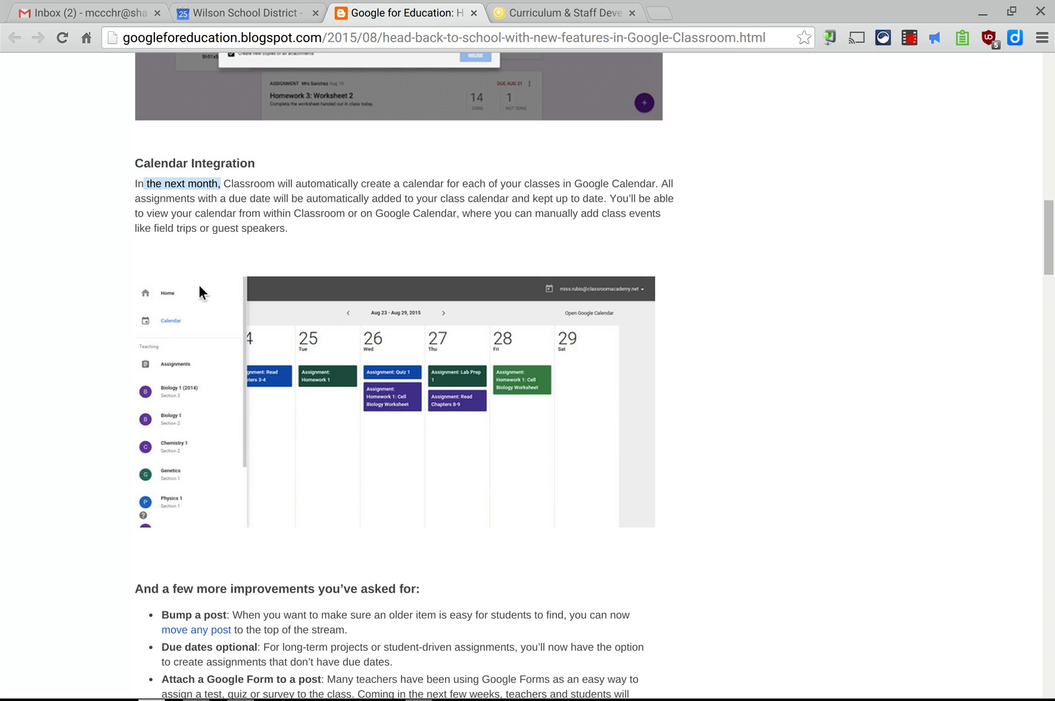
scroll(73, 206, up, 7)
scroll(73, 207, down, 7)
scroll(73, 200, down, 1)
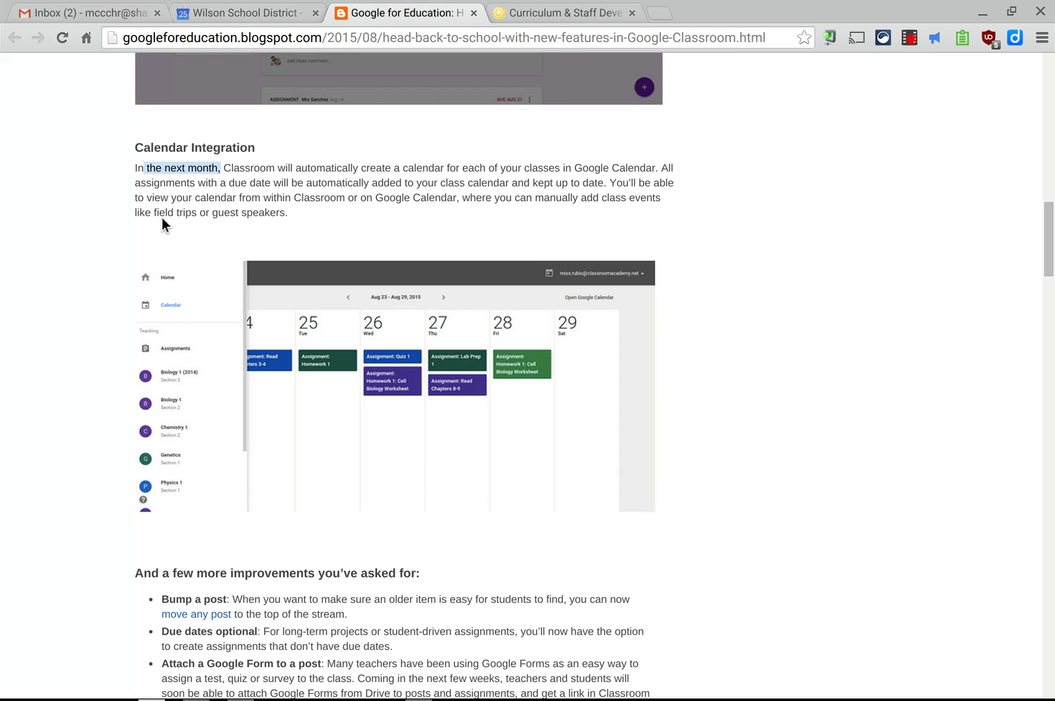
Create the event "POp QUiz on 1st Day ha ha ha" on the Class Y calendar for Wed, August 26, 11:30am – 12:30pm
click(266, 13)
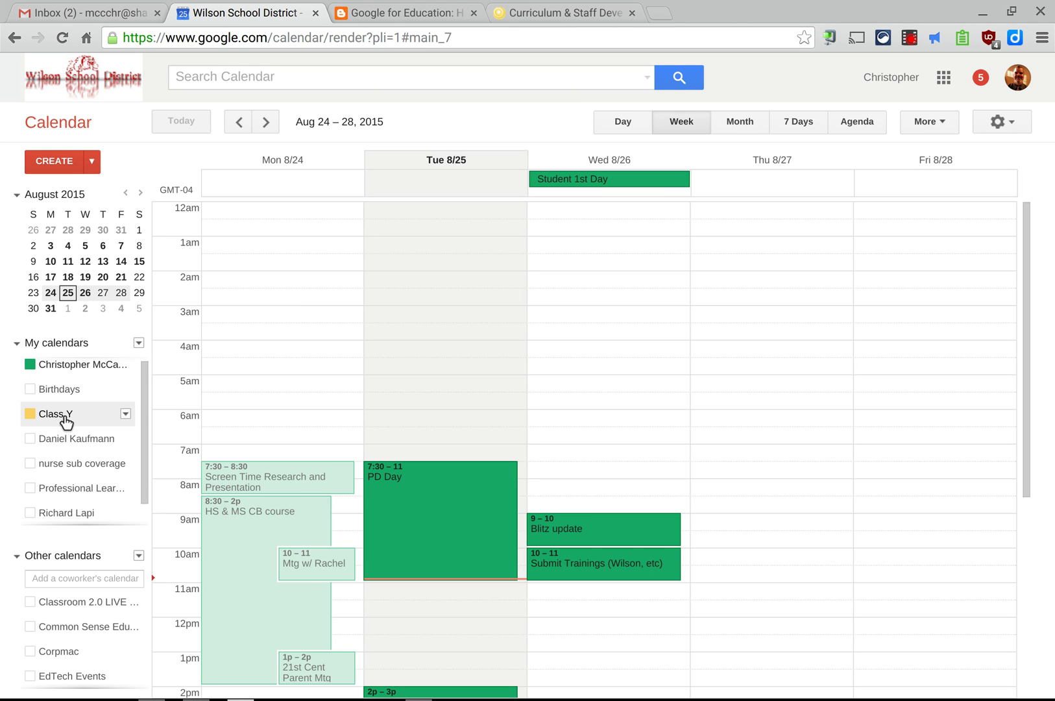
scroll(613, 483, down, 3)
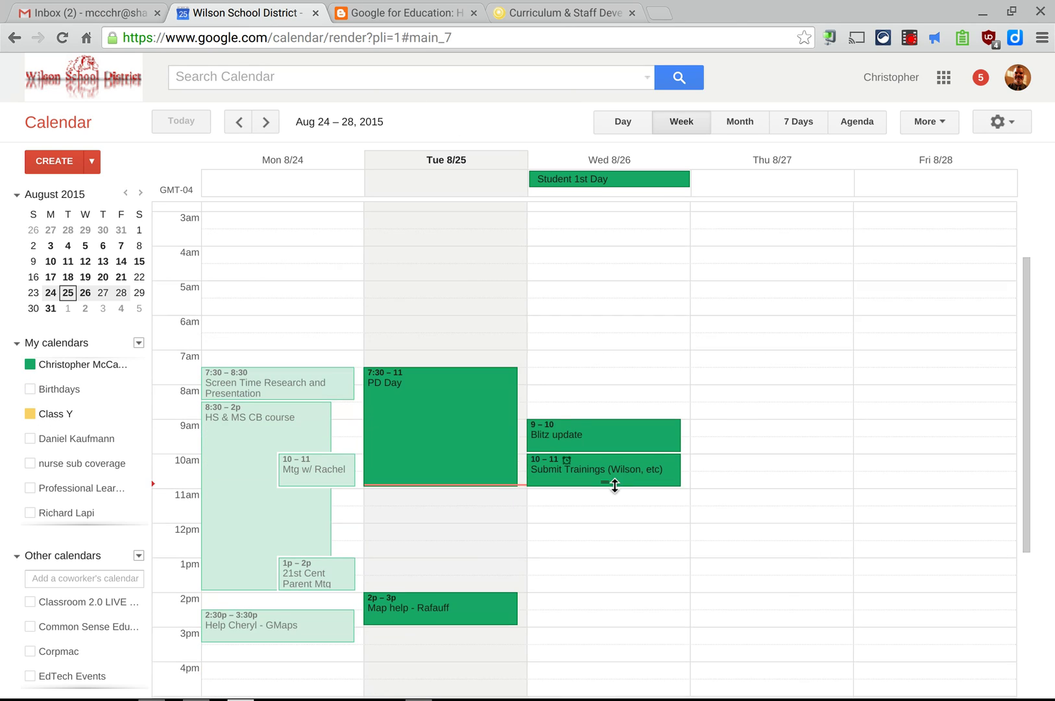
click(608, 489)
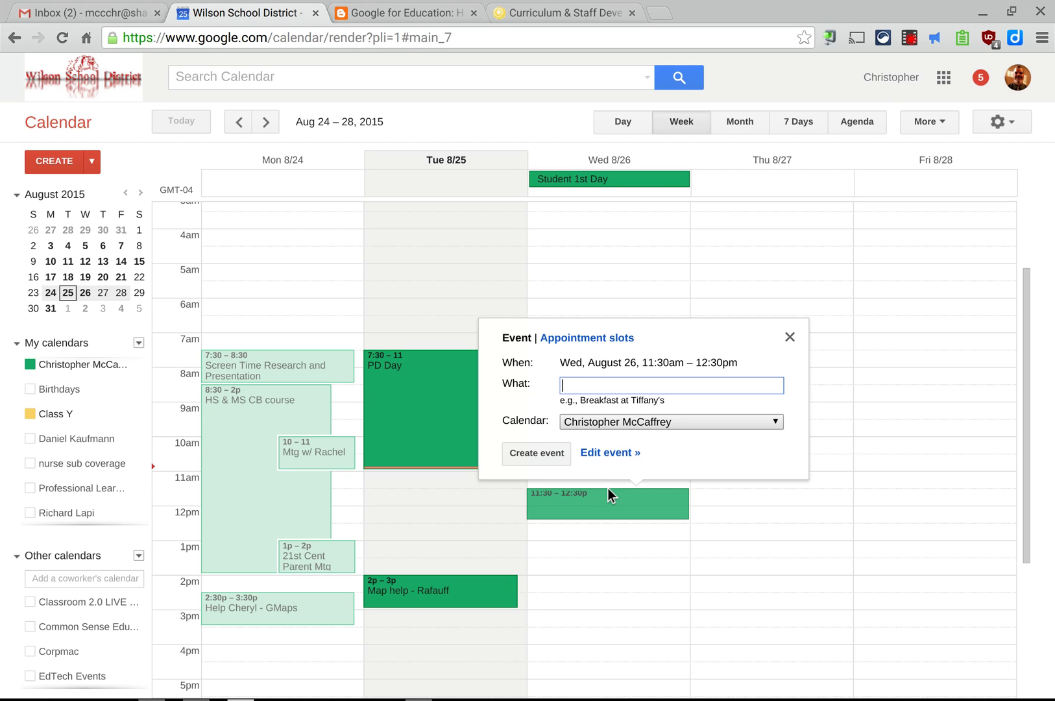
click(648, 421)
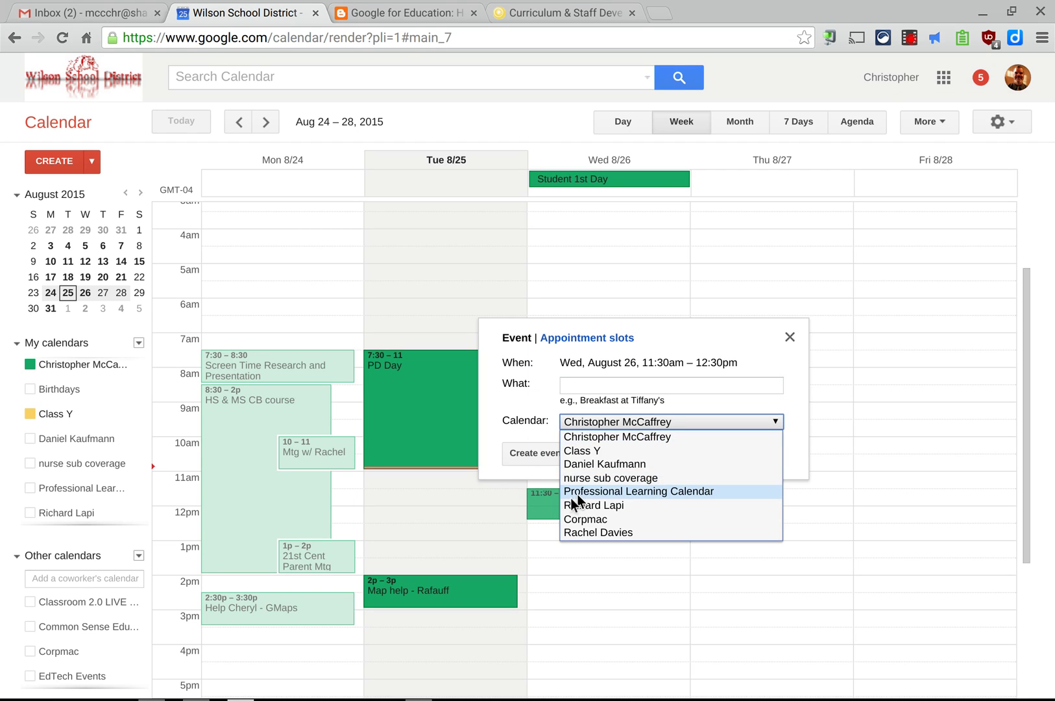
click(579, 451)
click(636, 383)
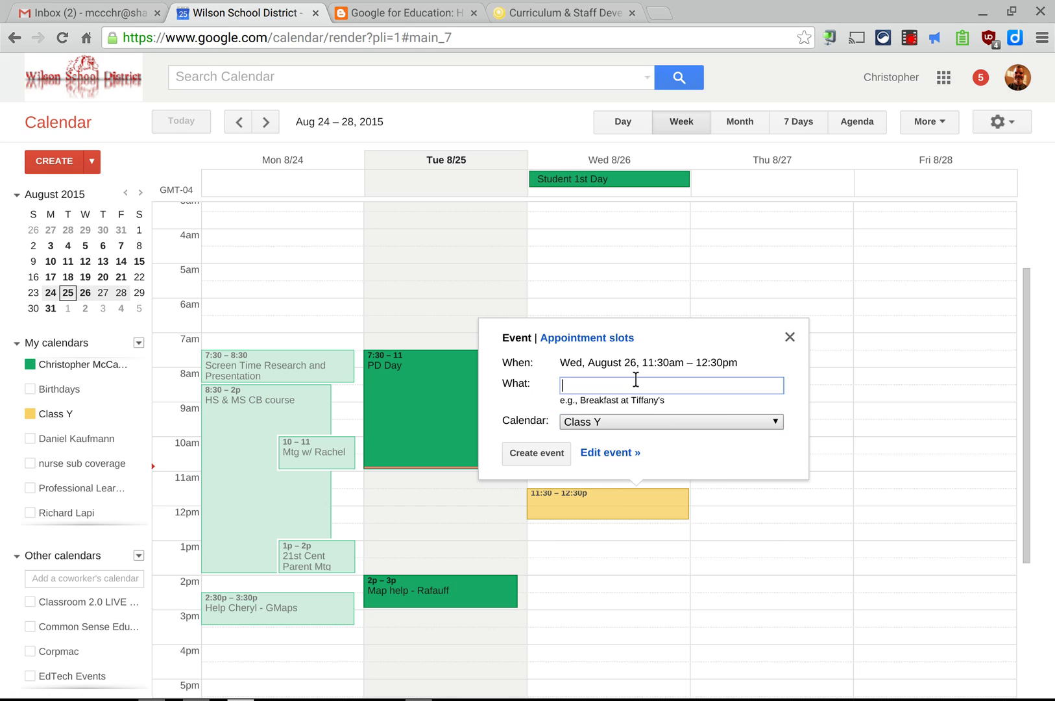
text(POp QUiz on 1st Day ha ha ha)
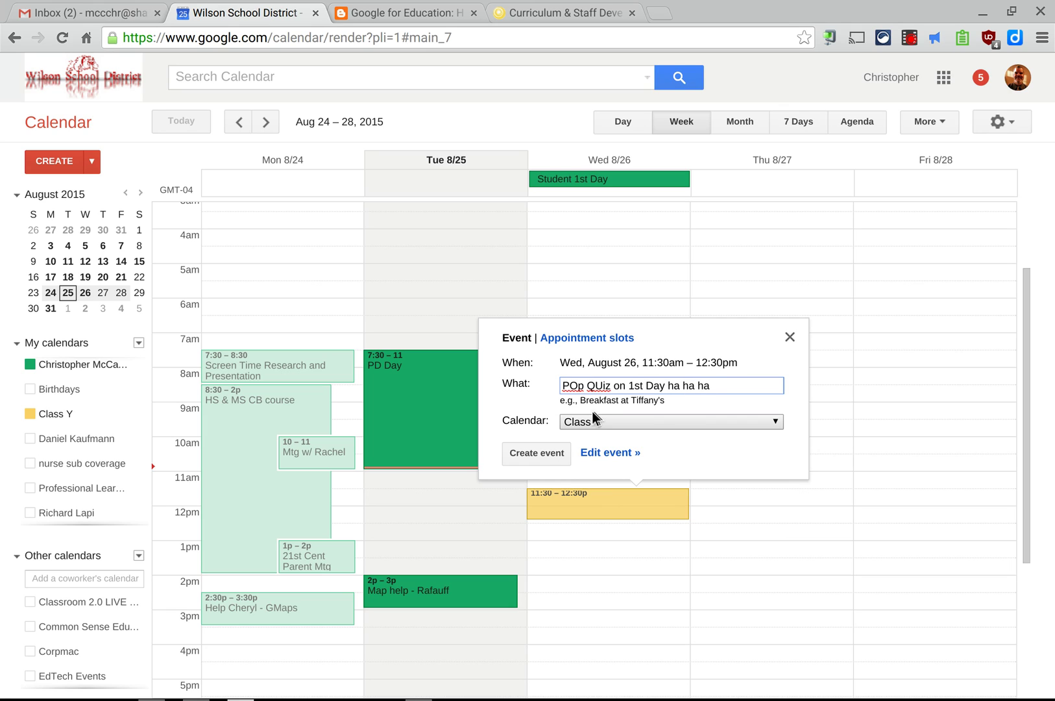
click(535, 453)
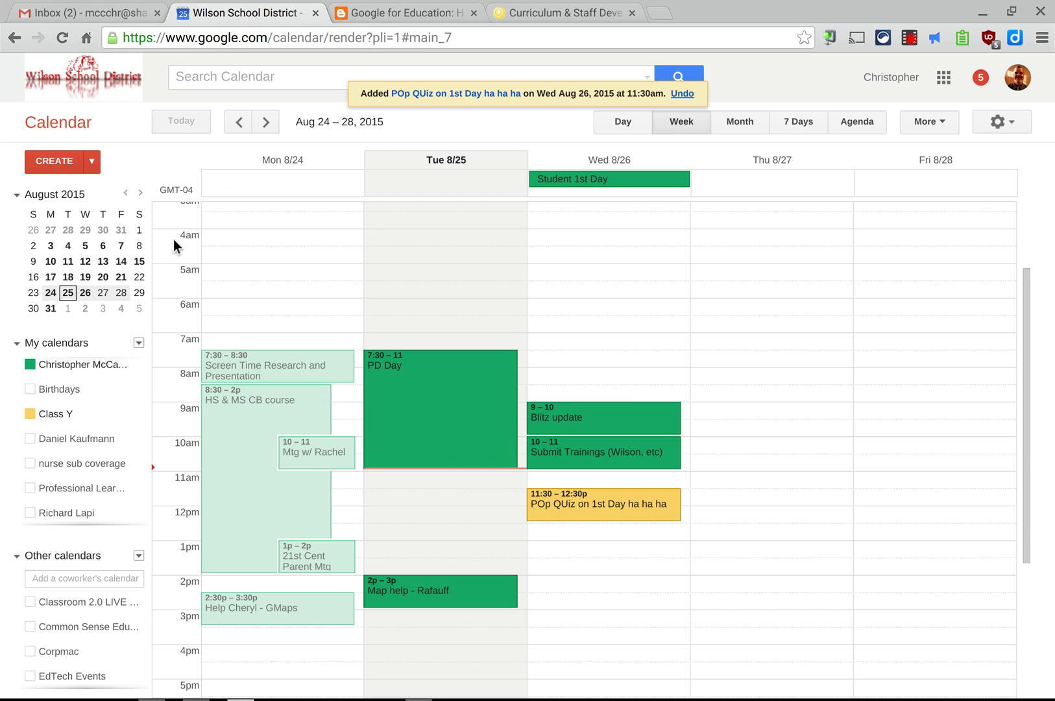
Copy the public HTML calendar address from the Class Y calendar settings
click(126, 414)
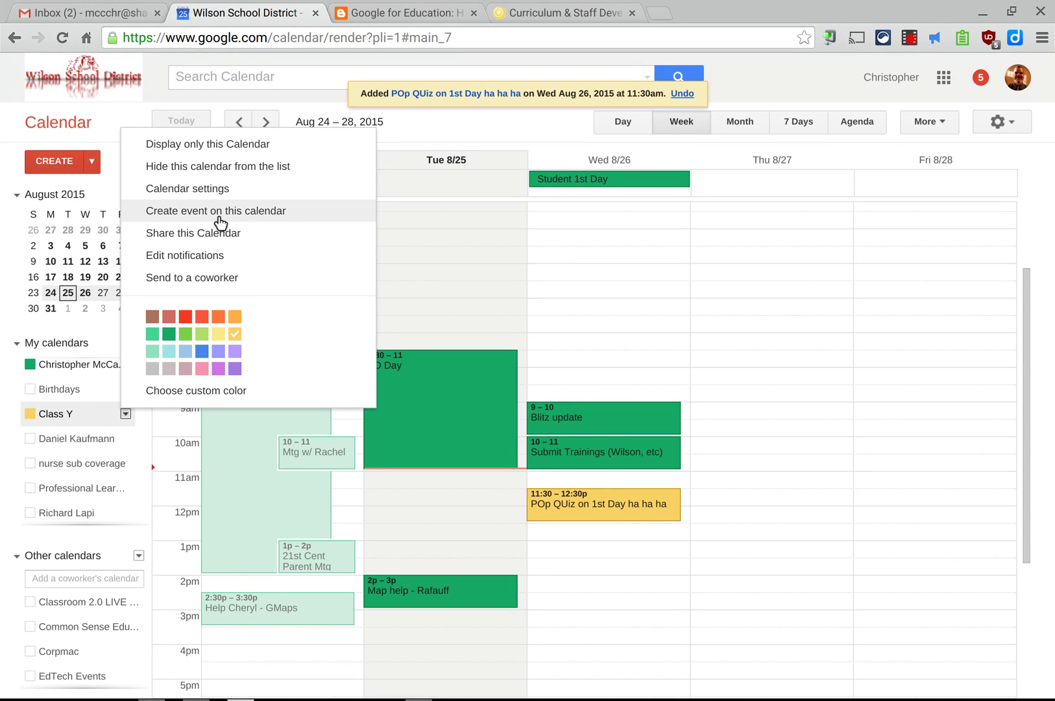
click(205, 190)
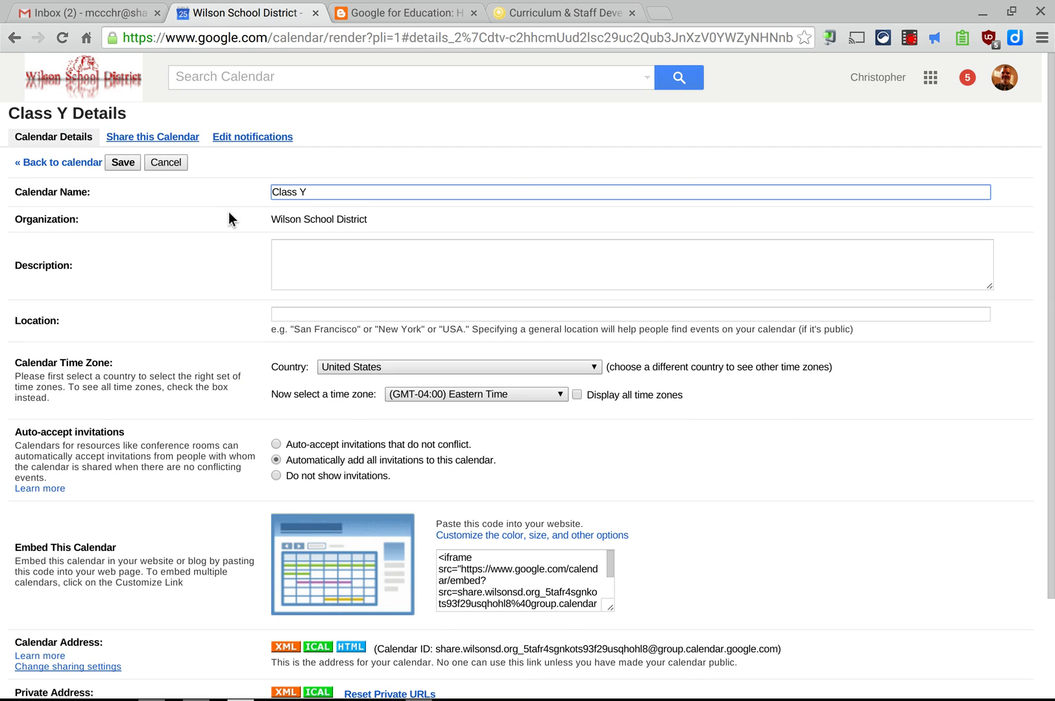
scroll(228, 214, down, 2)
scroll(229, 211, down, 2)
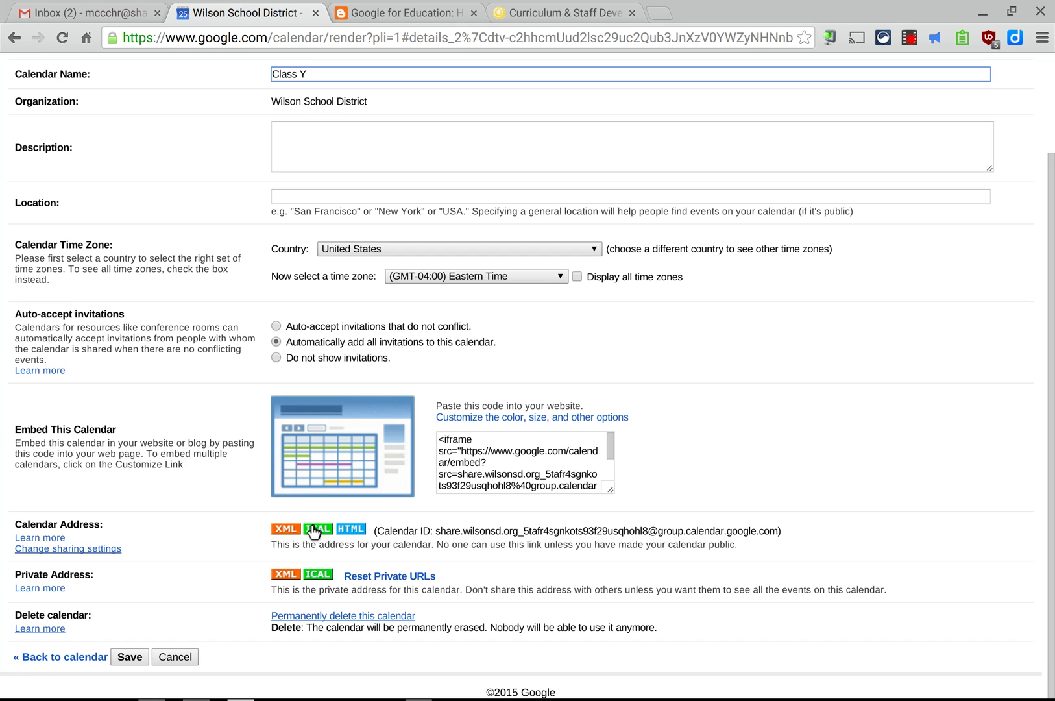
click(351, 528)
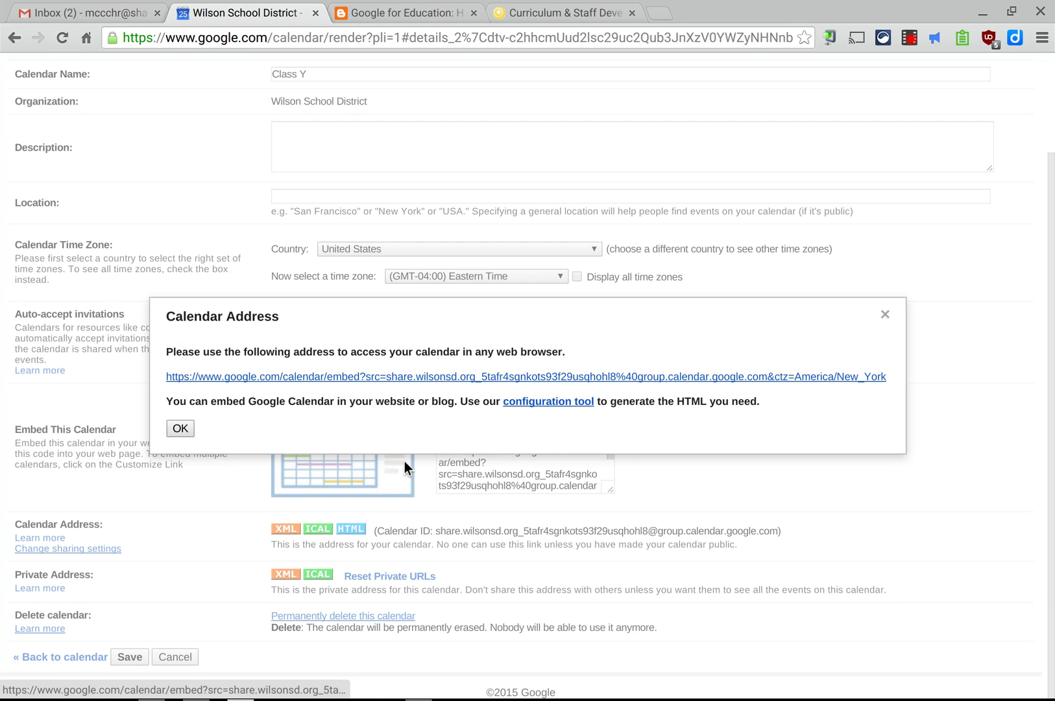
right_click(415, 377)
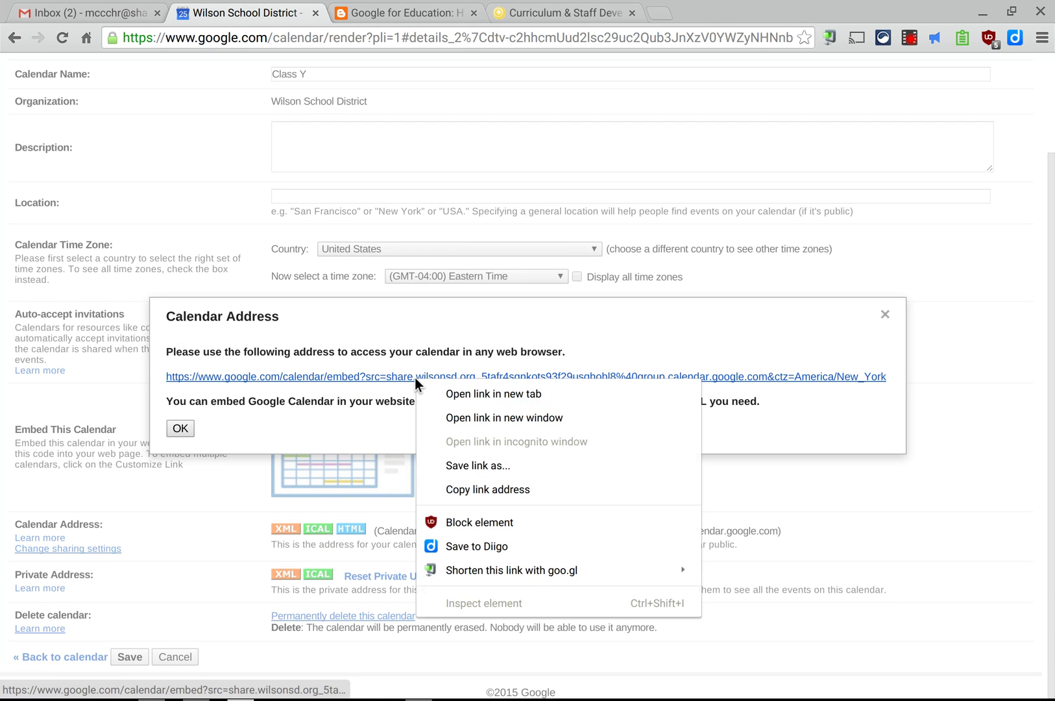
click(443, 483)
click(181, 427)
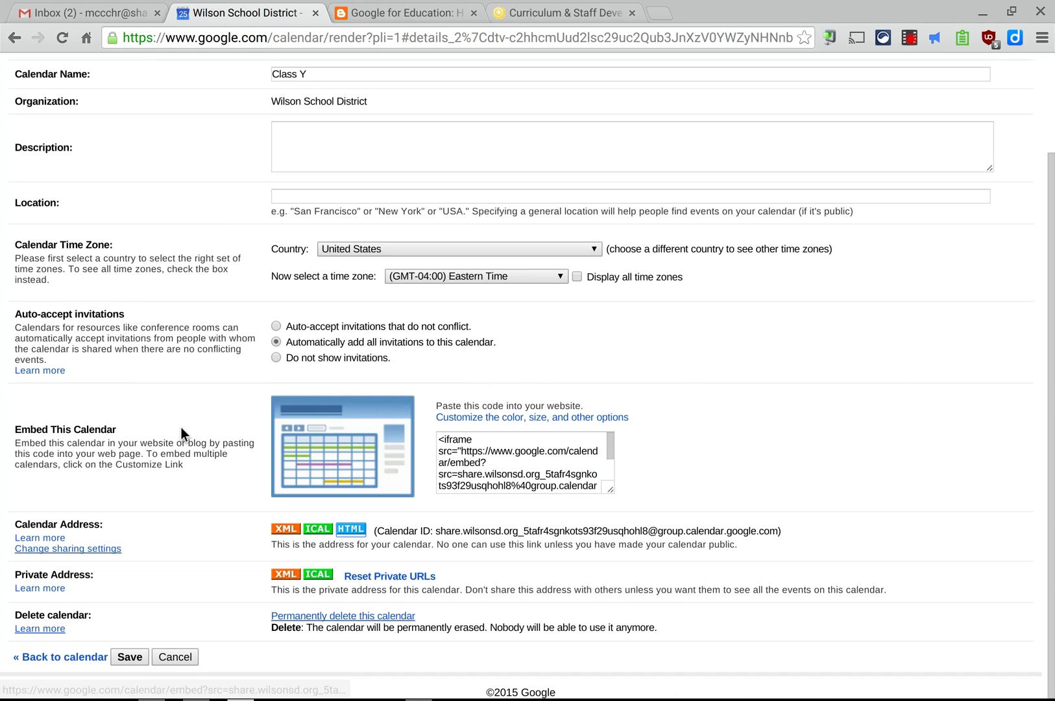
Check the copied Class Y calendar address in a separate browser page, then close that page
key(ctrl+t)
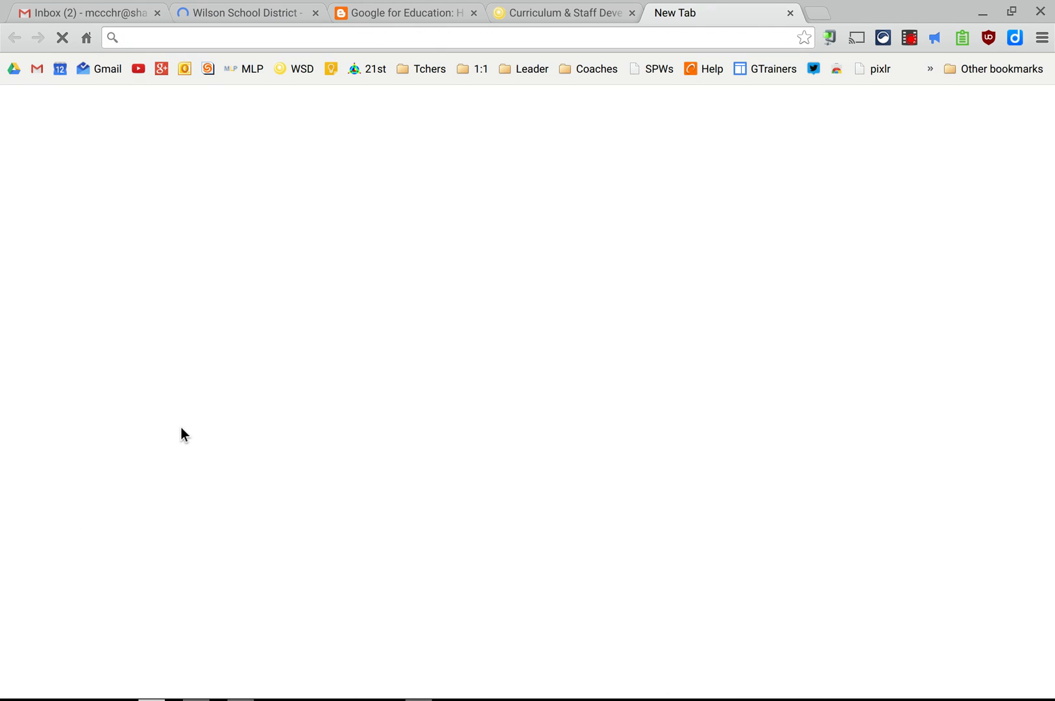
key(ctrl+v)
key(Return)
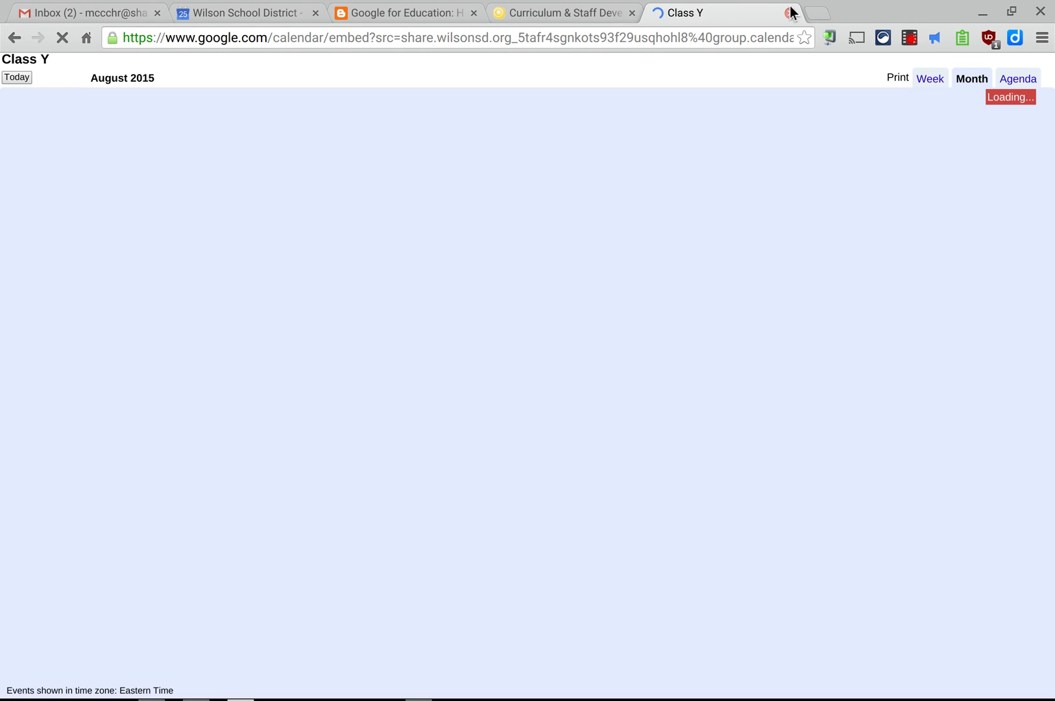
click(790, 13)
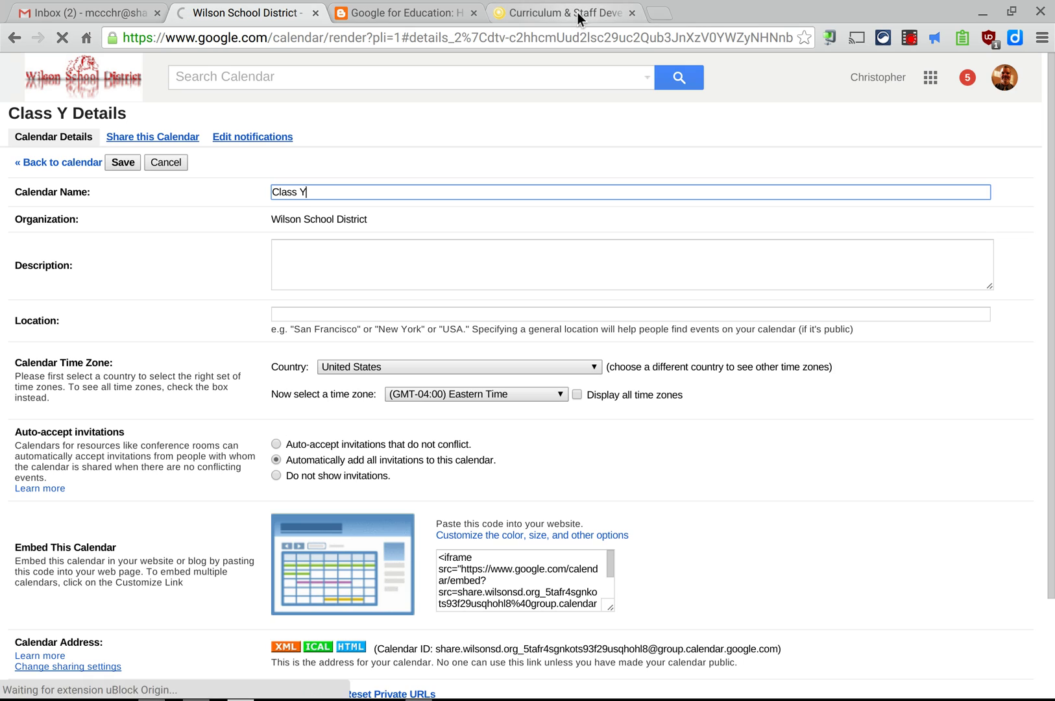
Switch to the Centricity editor and enter "Link to Calendar for Class Y" above the staff table on the About Us page
click(577, 12)
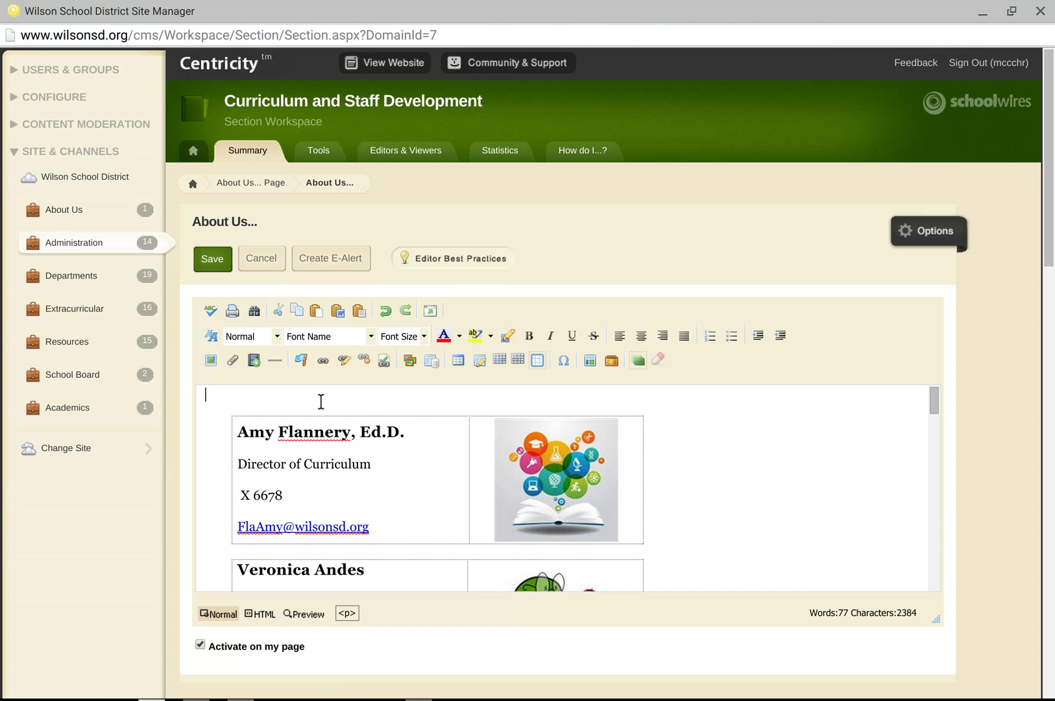
text(Link to Clasdf)
key(BackSpace)
key(BackSpace)
key(BackSpace)
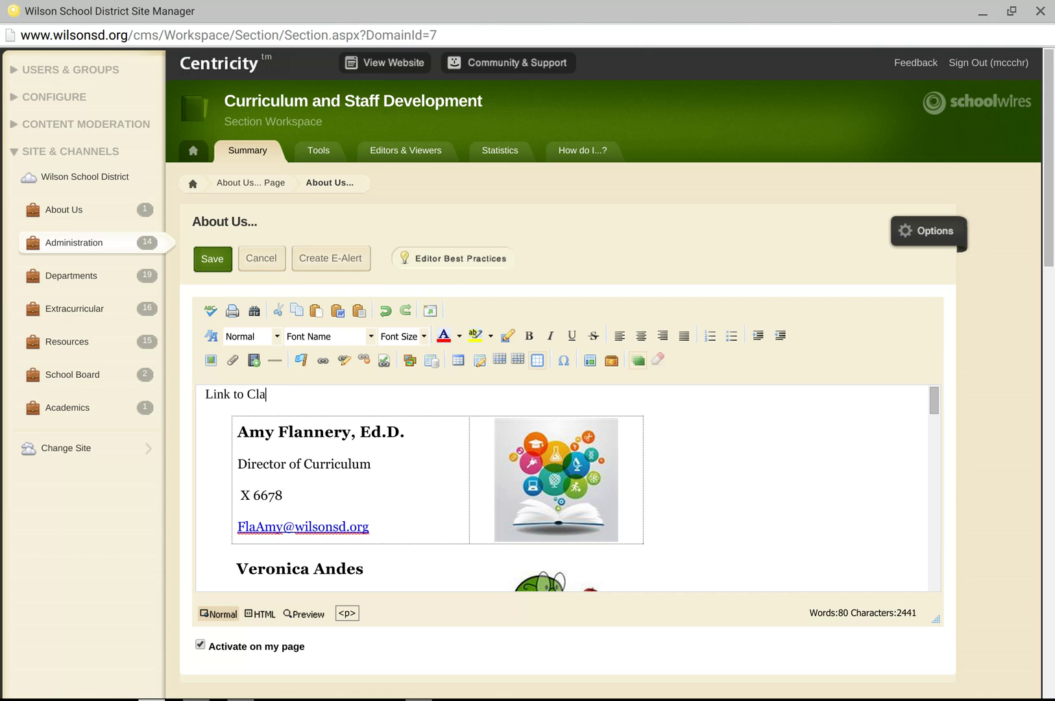
key(BackSpace)
key(BackSpace)
text(alenda)
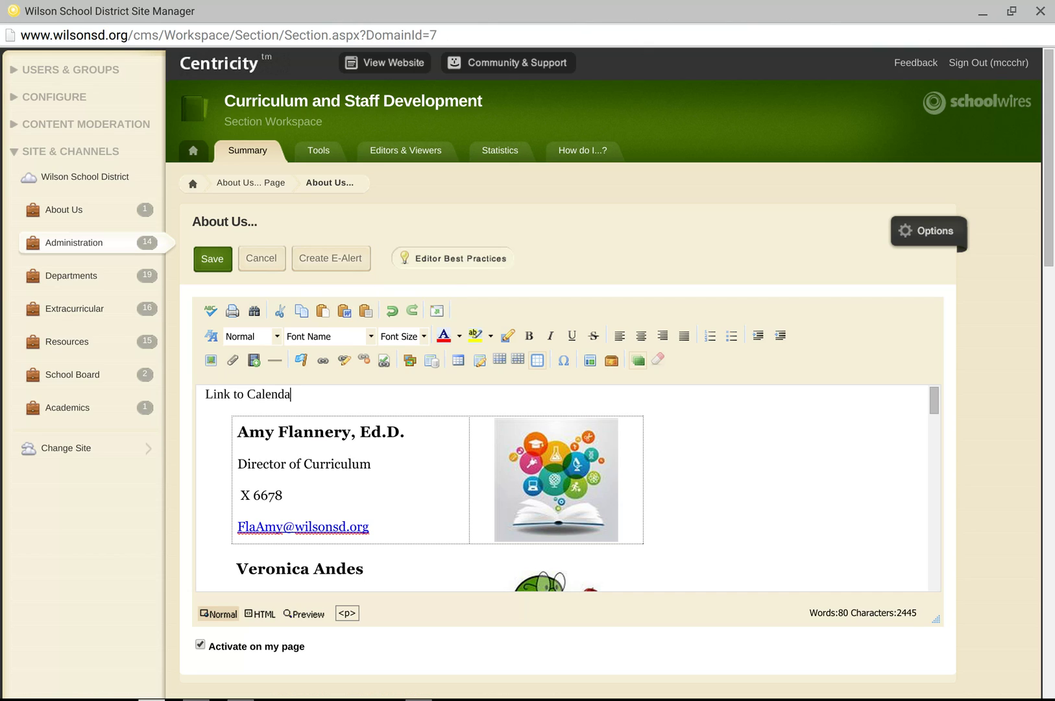
text(r for Class Y)
Start a web address link on the text "Link to Calendar for Class Y" using the copied calendar address
key(ctrl+shift+Left)
key(ctrl+shift+Left)
key(ctrl+shift+Left)
key(ctrl+shift+Left)
key(ctrl+shift+Left)
key(ctrl+shift+Left)
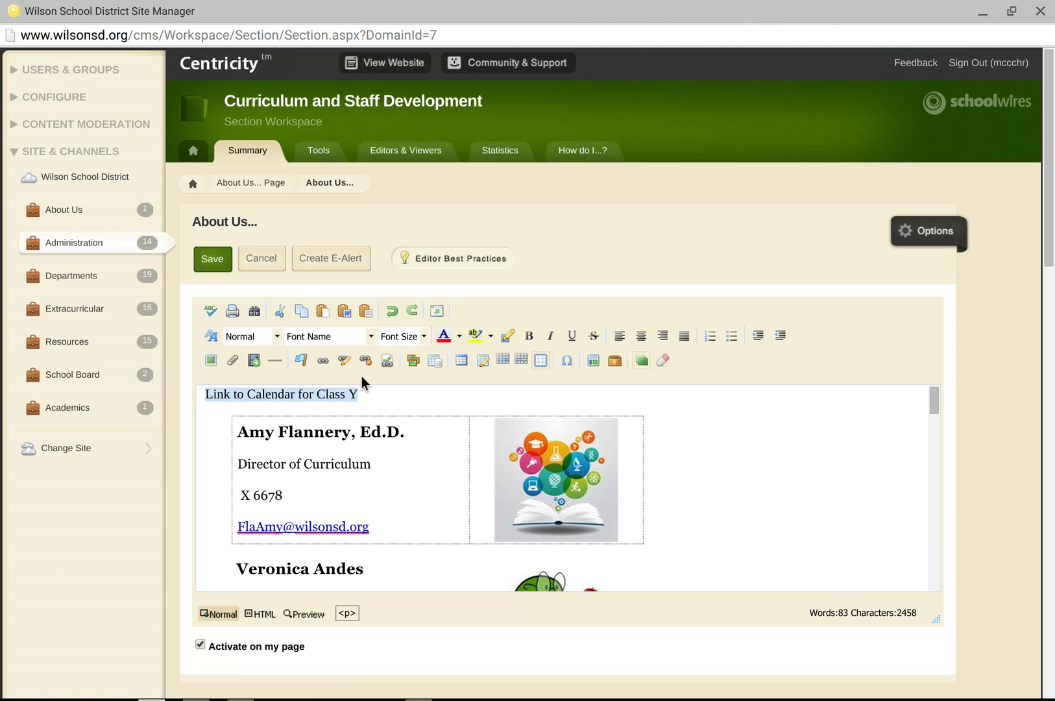
click(326, 359)
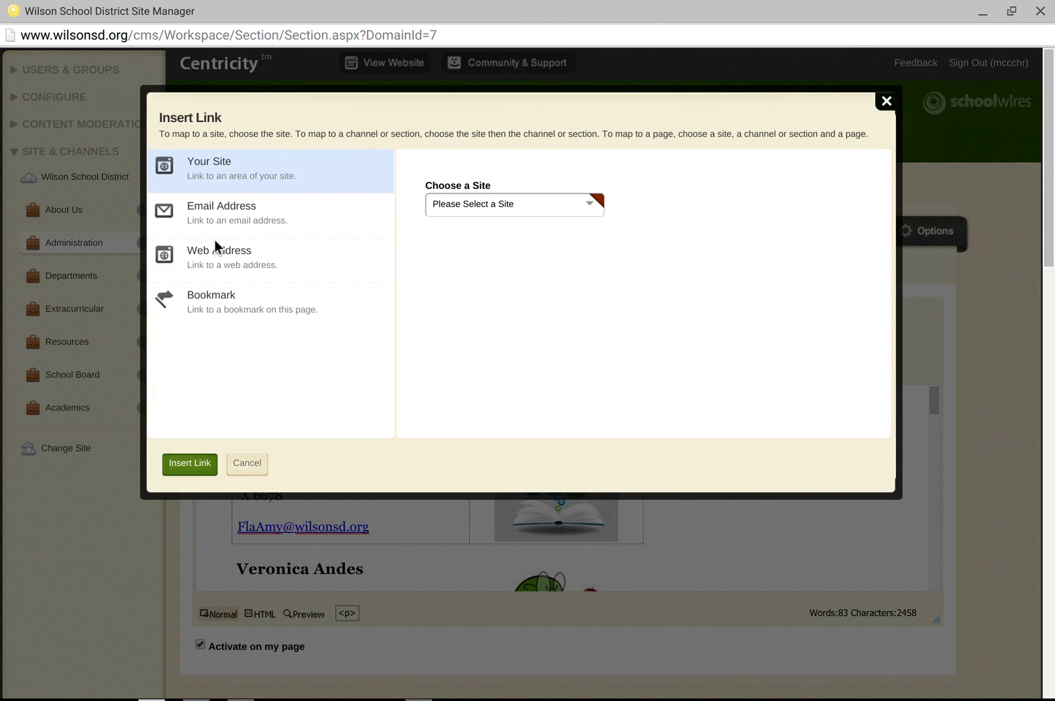
click(218, 250)
key(ctrl+v)
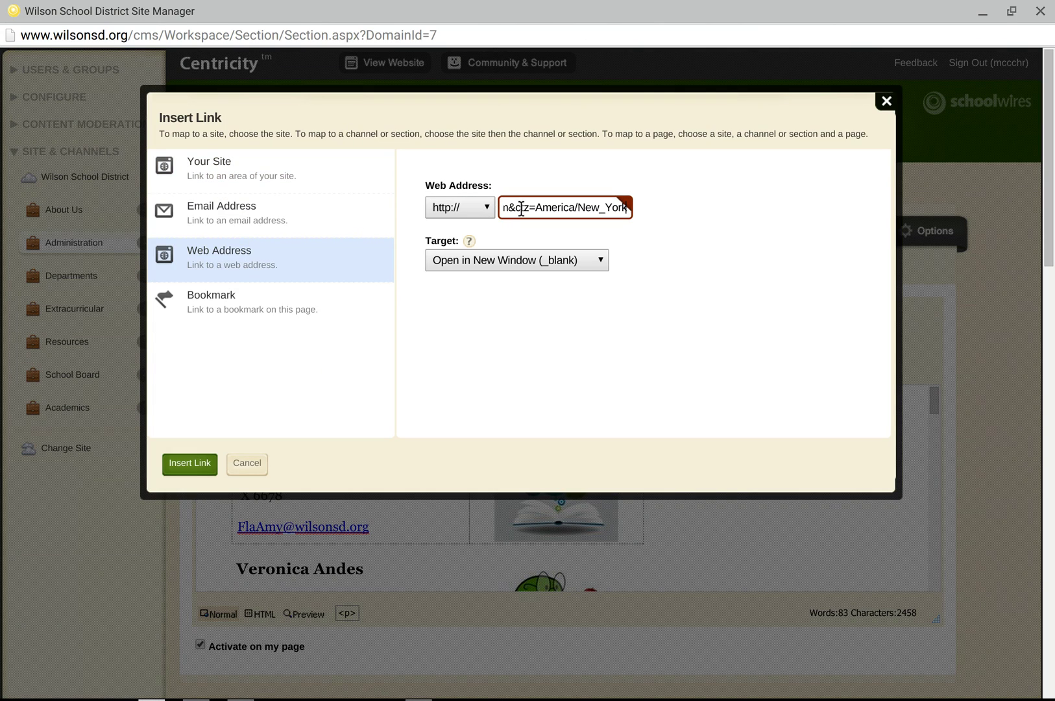
key(Home)
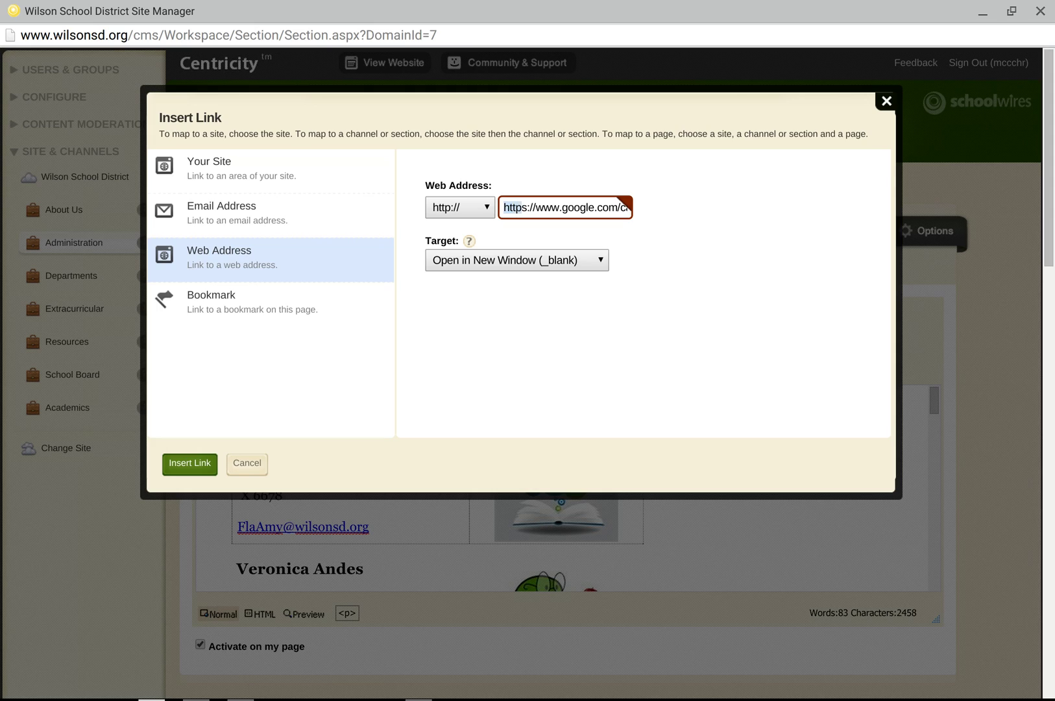
click(461, 207)
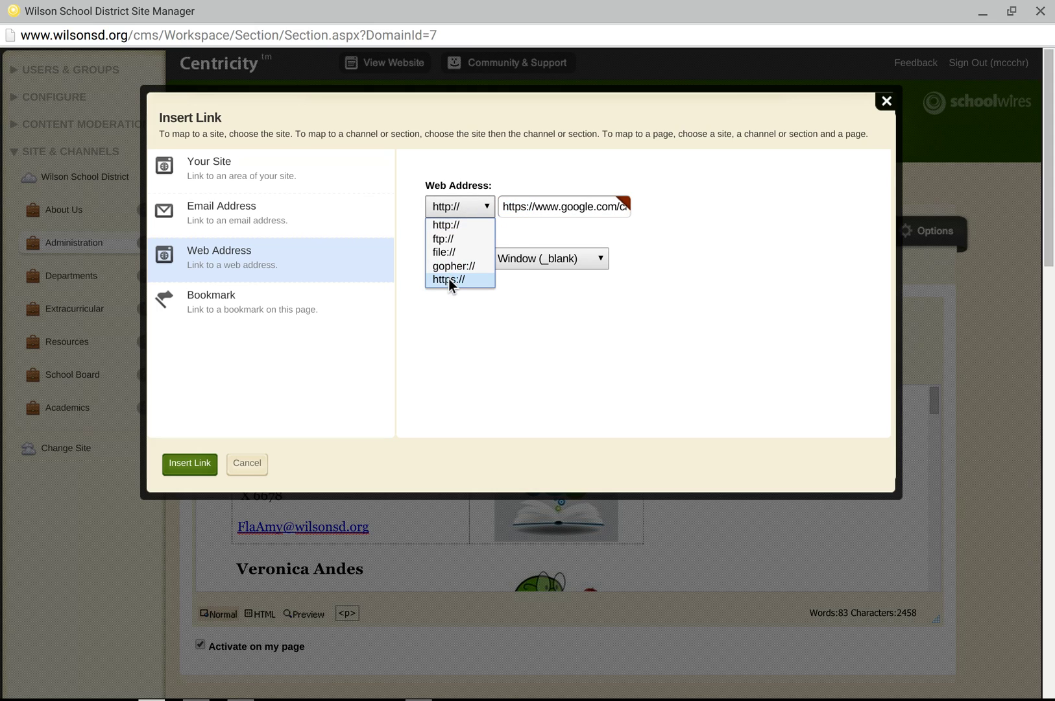
click(448, 280)
drag(538, 206, 458, 207)
key(BackSpace)
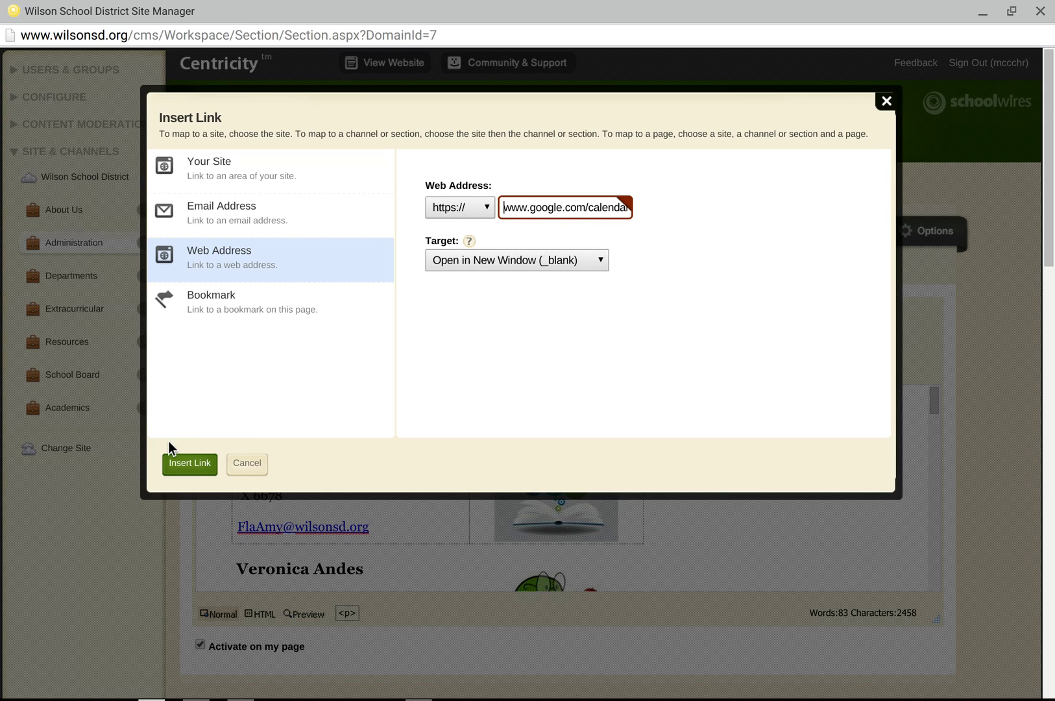
click(188, 463)
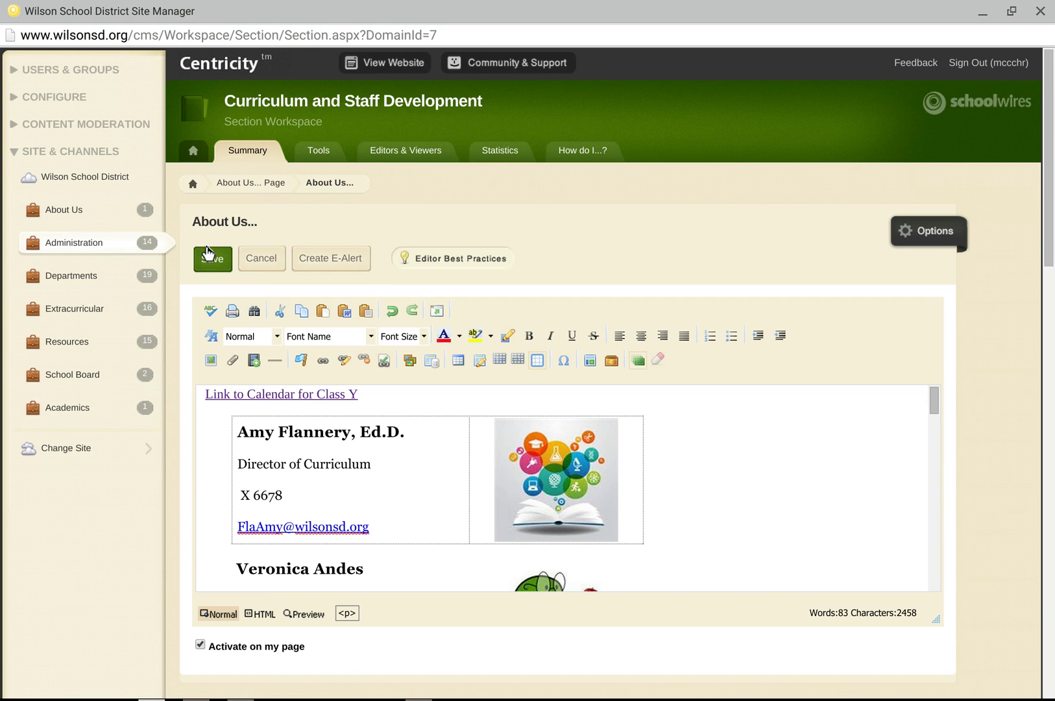
Save the About Us page and test its Class Y calendar link on the public website, closing the opened calendar
click(208, 253)
key(alt+Tab)
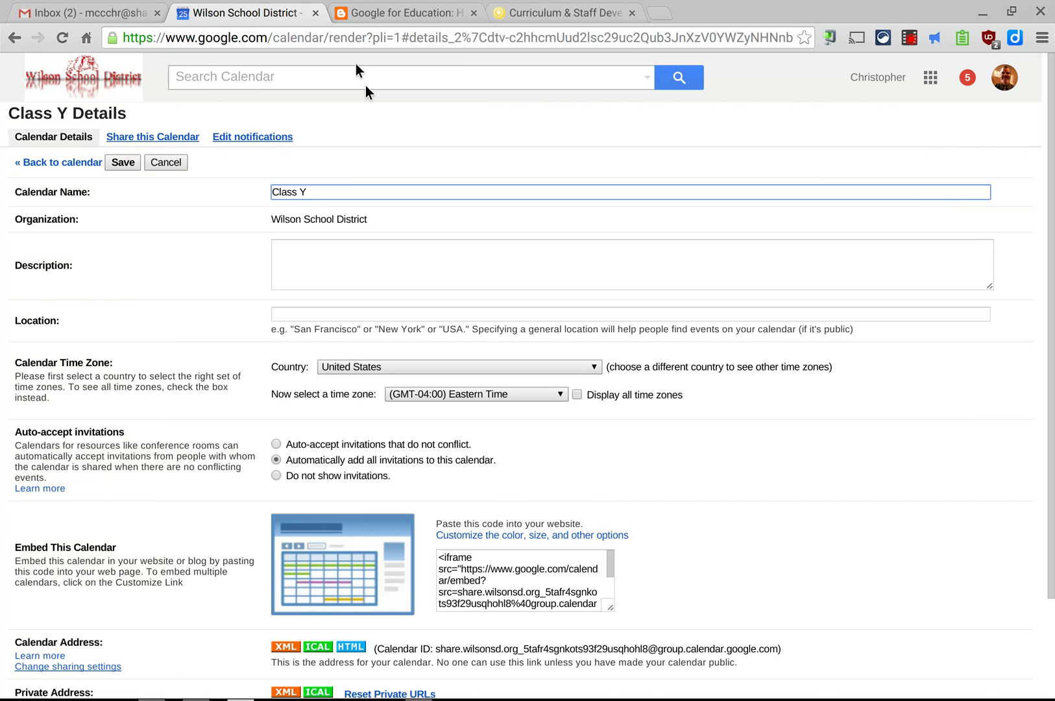
click(505, 9)
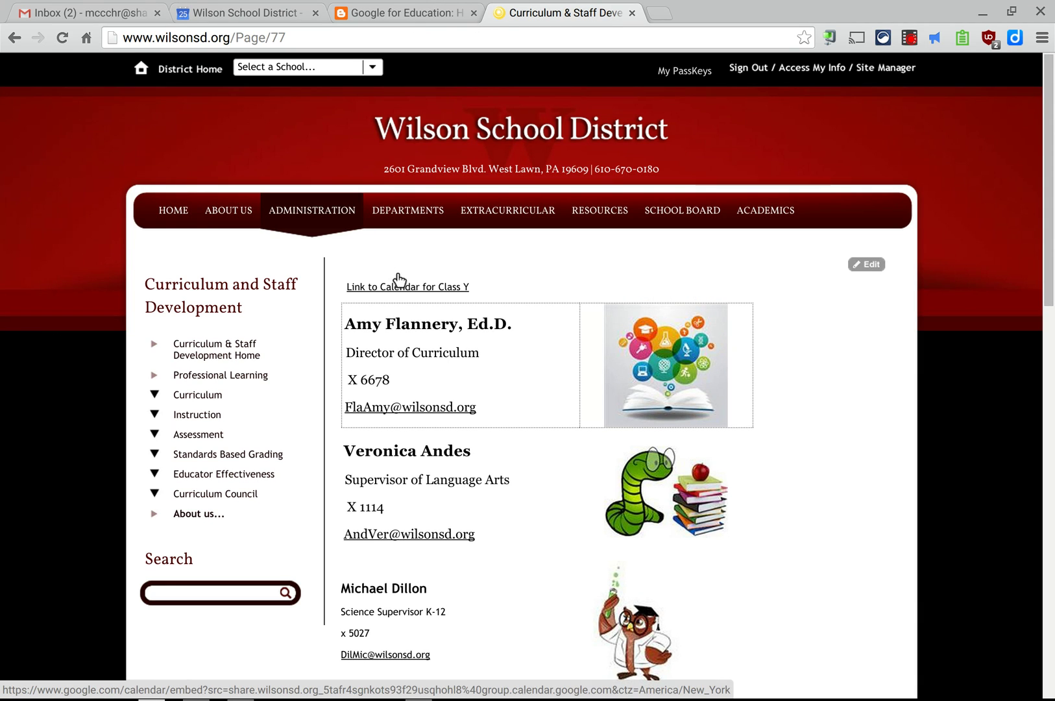
click(412, 286)
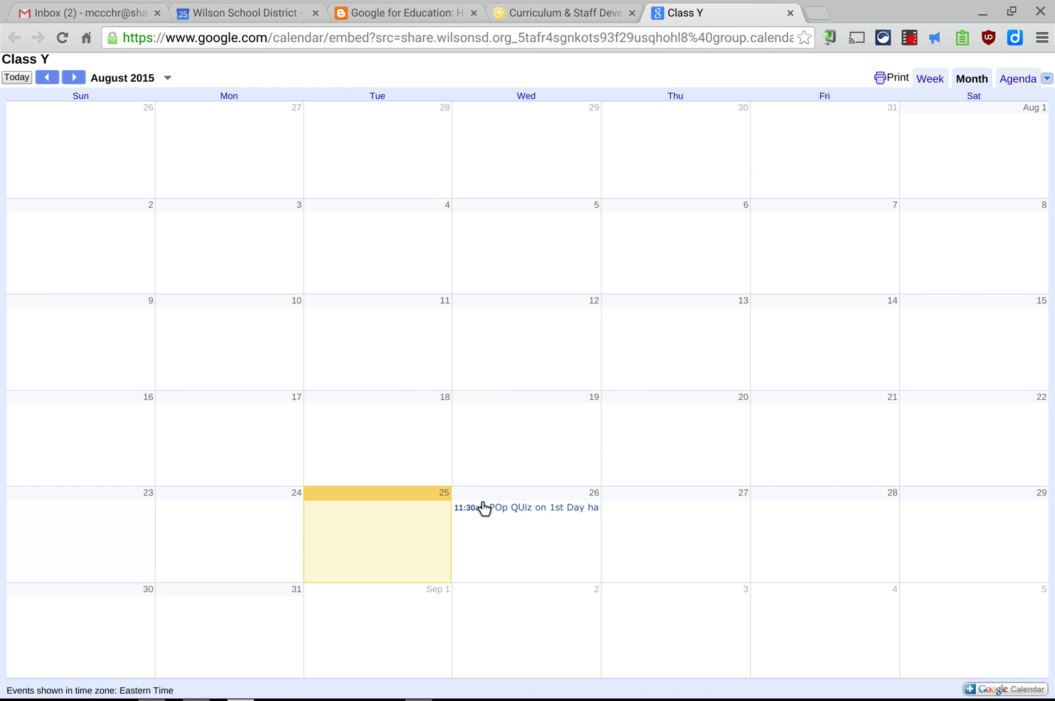
click(483, 507)
click(791, 13)
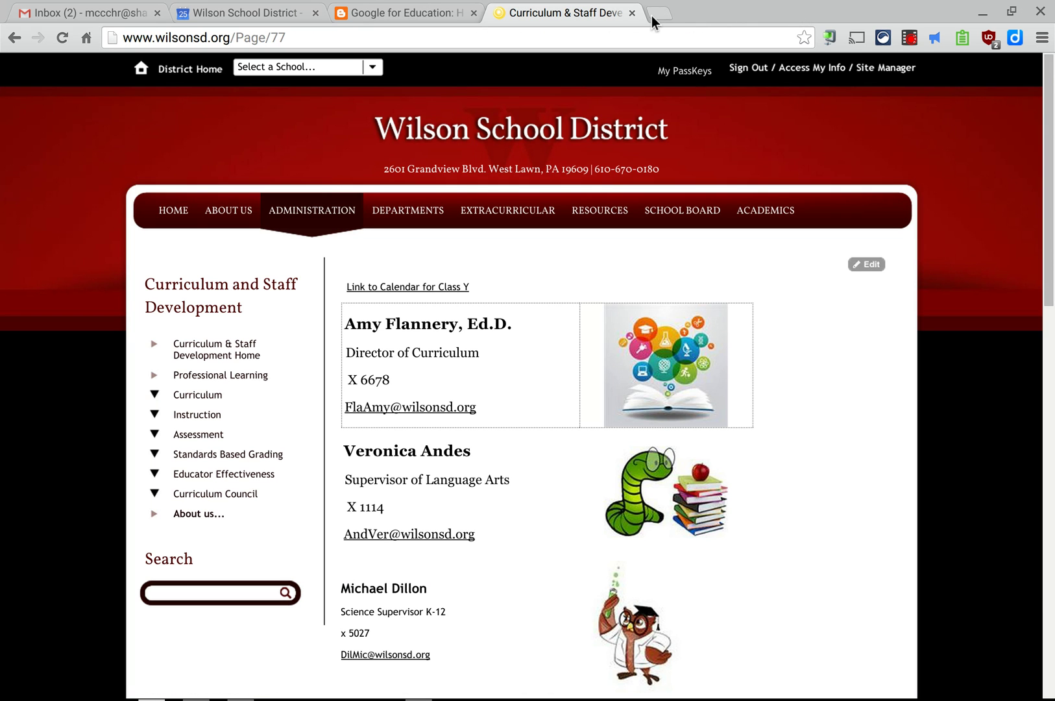
Return to the Class Y calendar settings and review the HTML calendar address
click(243, 11)
scroll(208, 472, down, 3)
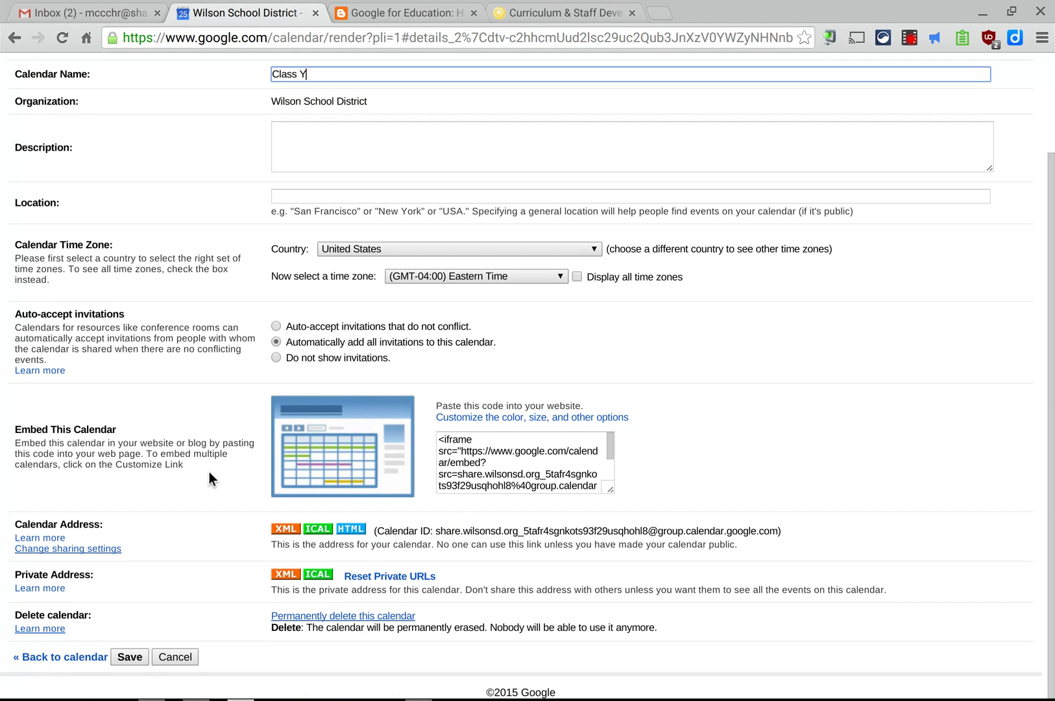
click(351, 528)
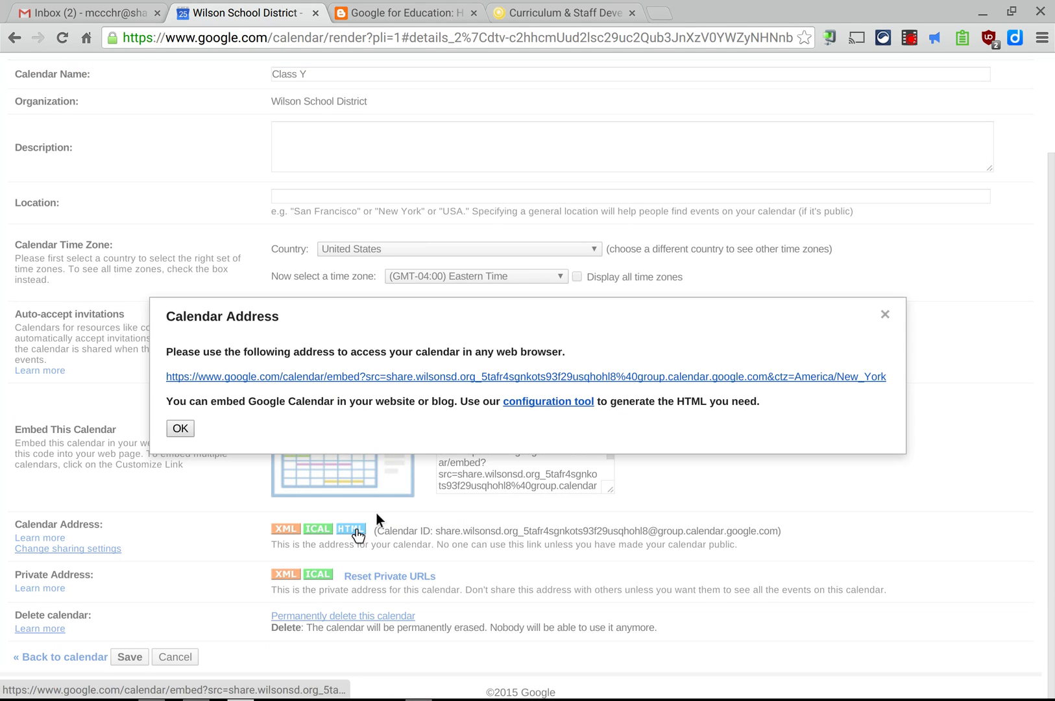
click(180, 428)
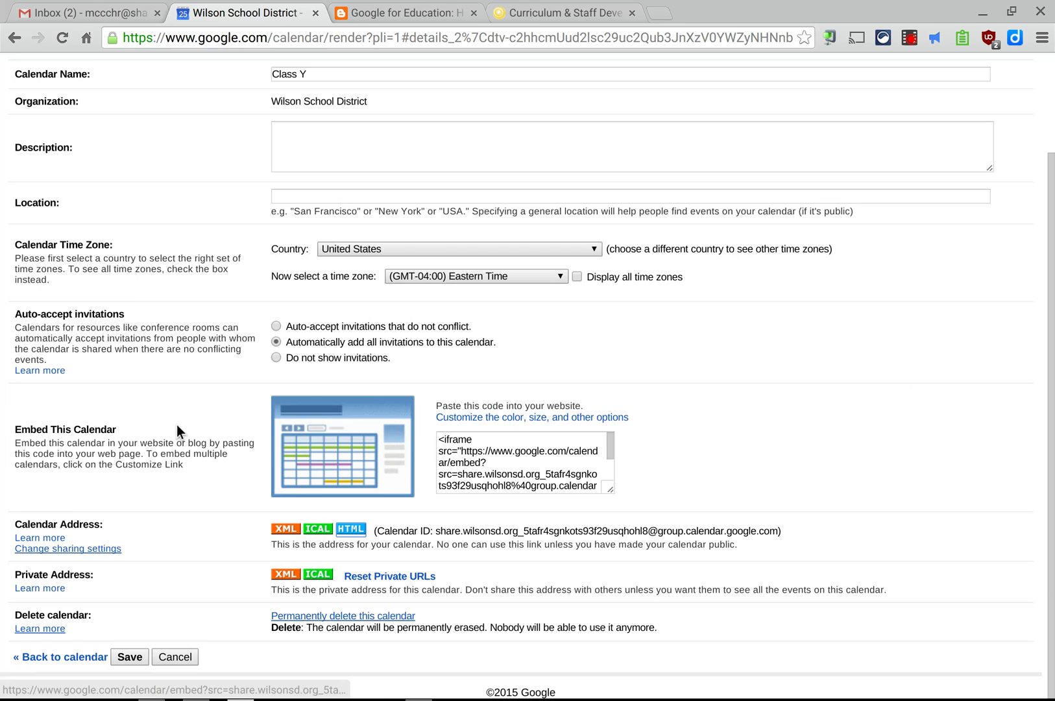
Open the customization page for the Class Y embed code and set the calendar title to "Title Class Y"
click(469, 473)
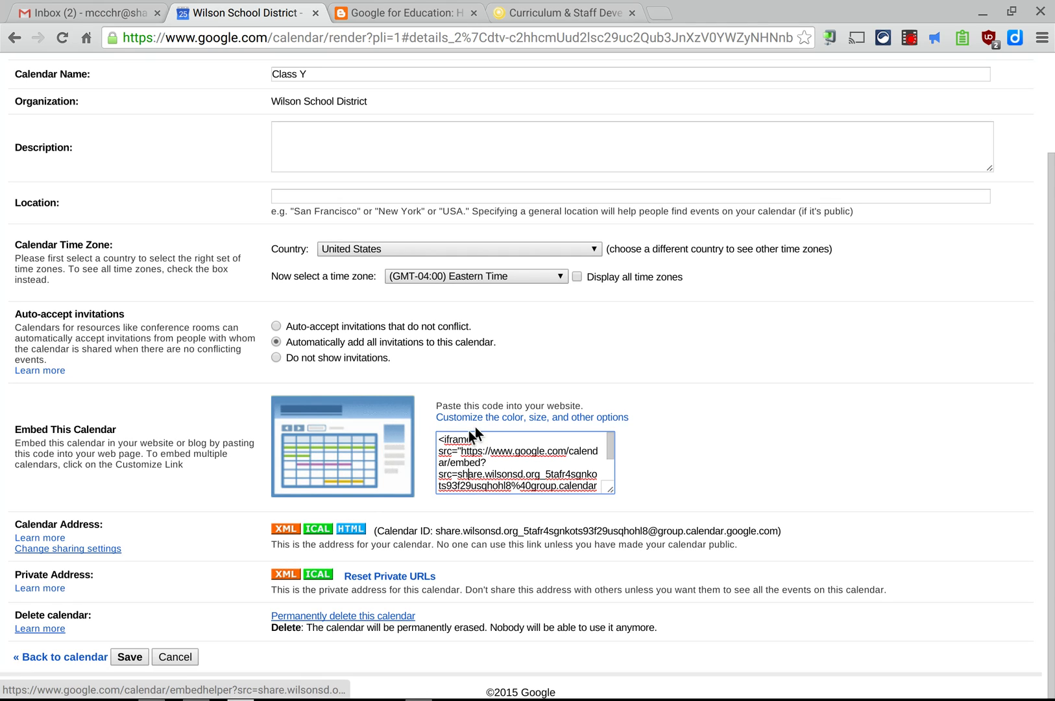
click(498, 450)
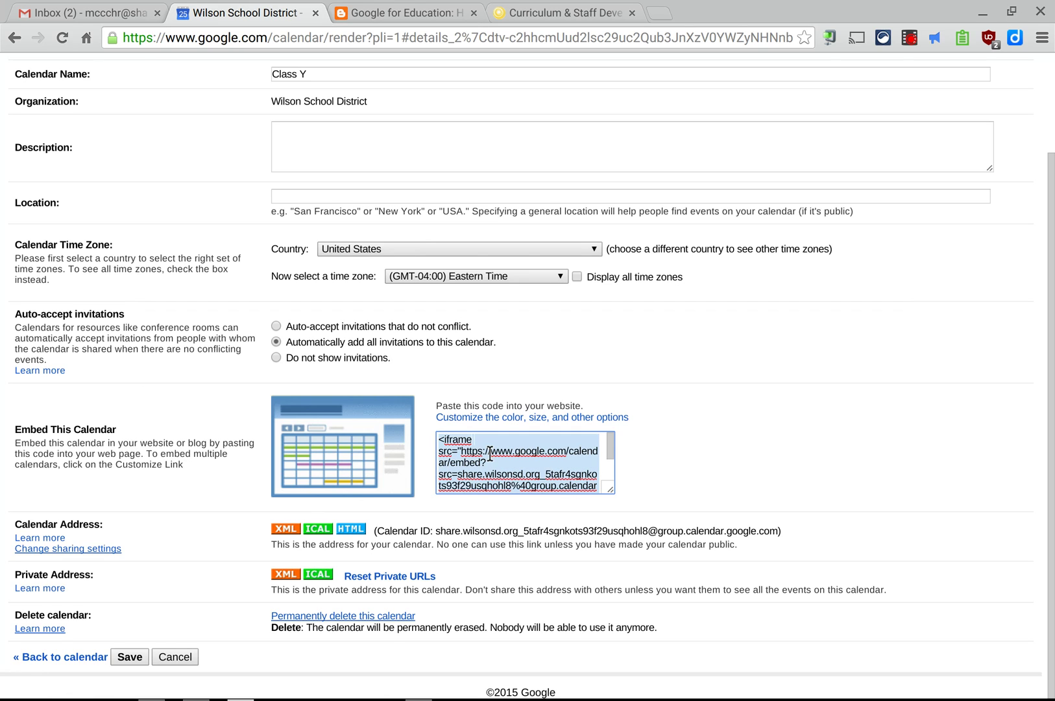
click(510, 419)
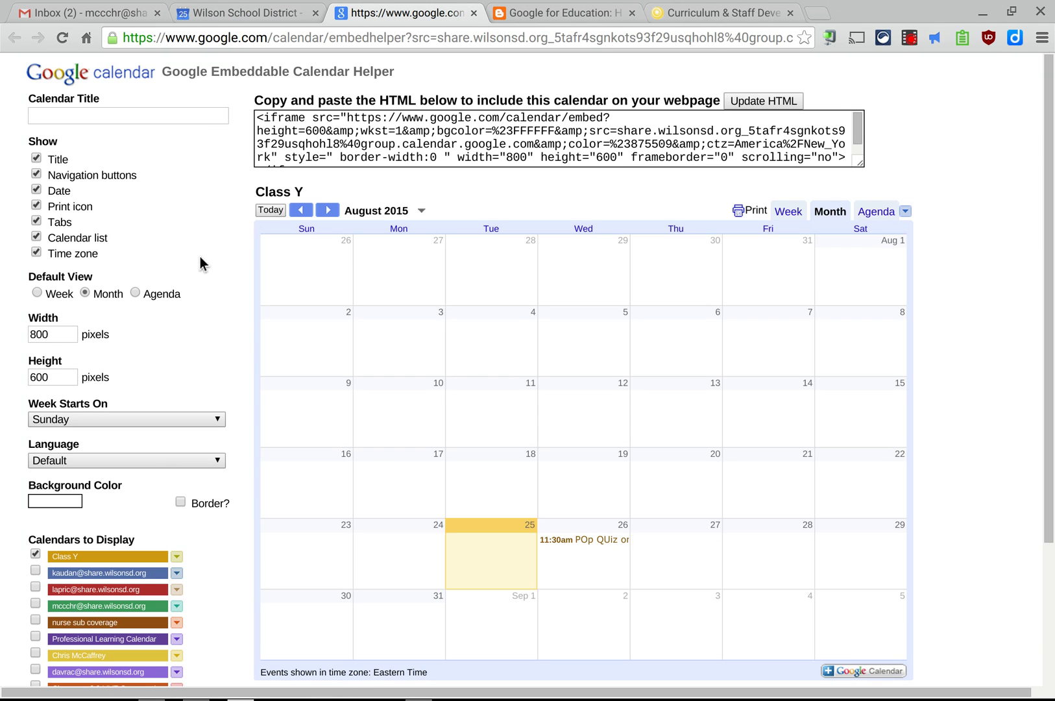
click(94, 118)
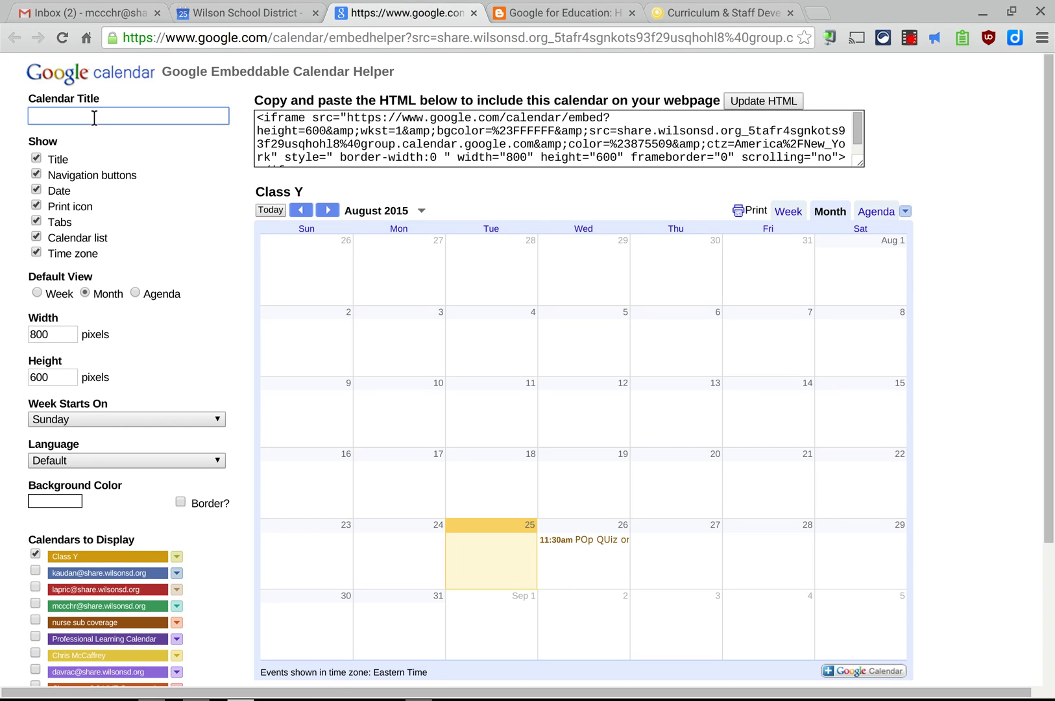
text(Title Classy)
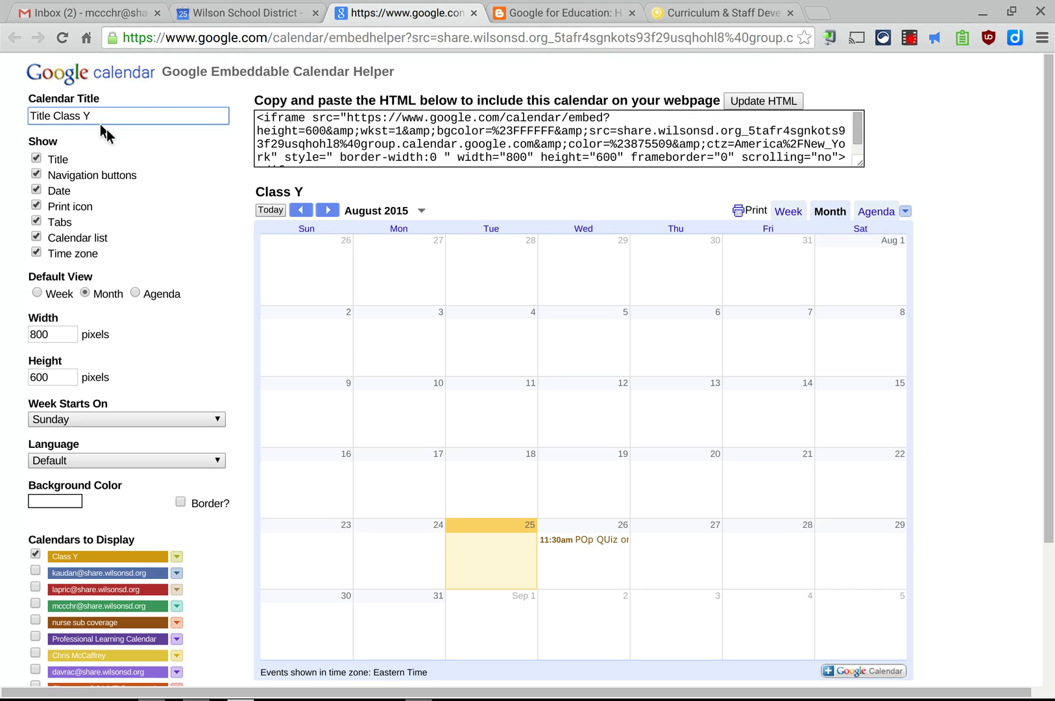
click(138, 149)
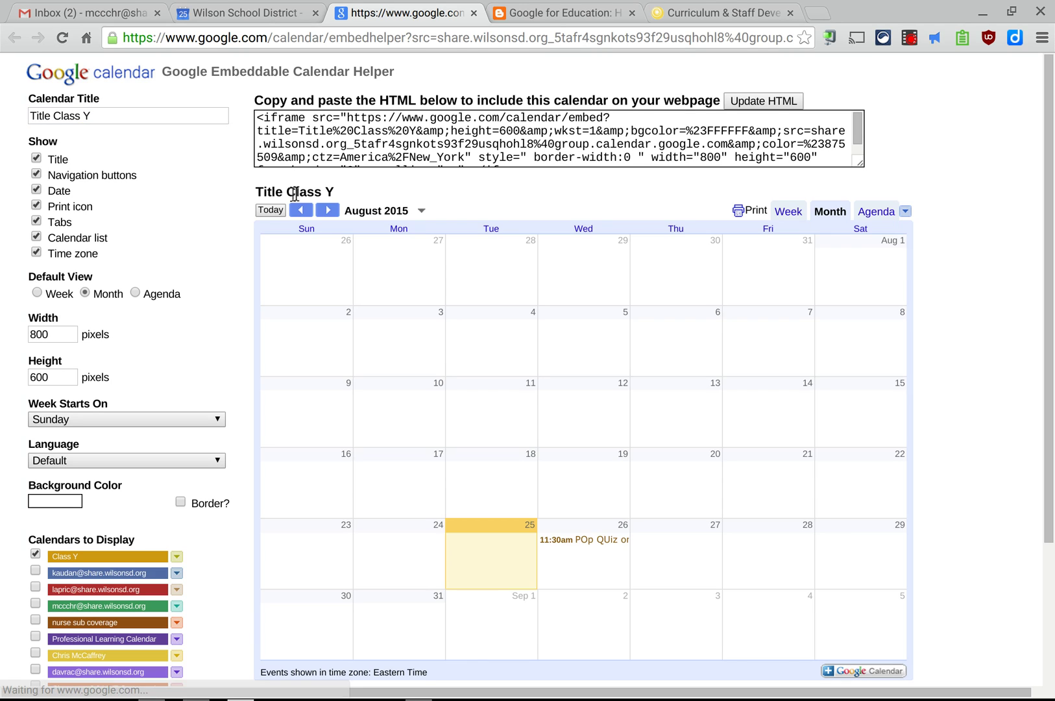
Try hiding the title and the navigation buttons of the embedded calendar, restoring each one
click(35, 159)
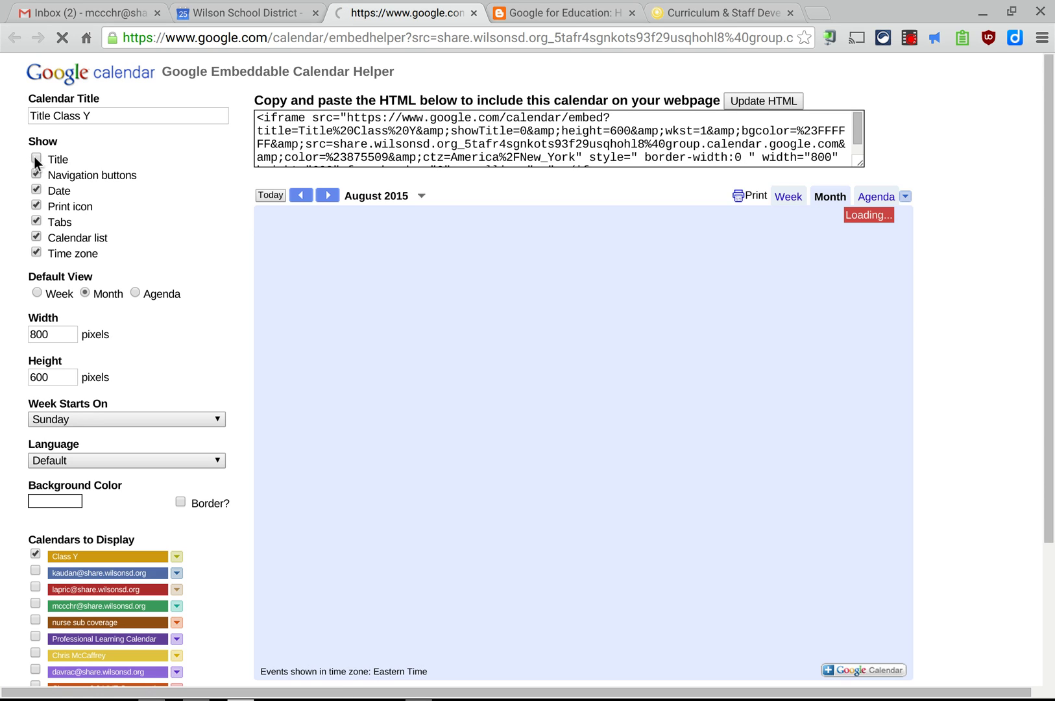
click(35, 159)
click(36, 174)
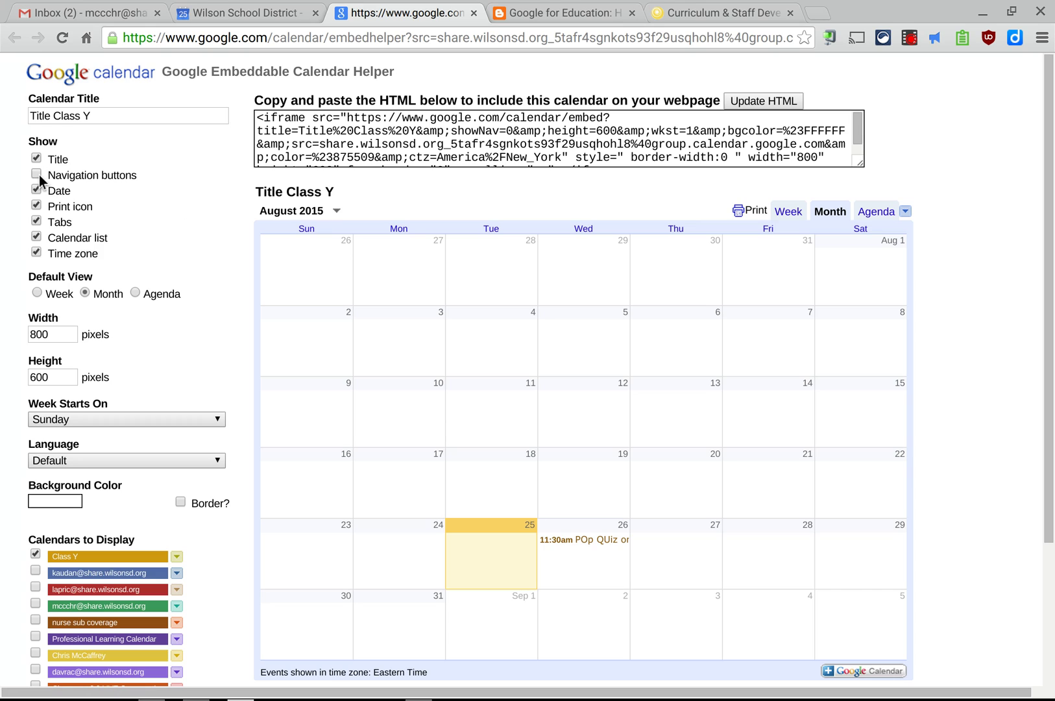
click(36, 174)
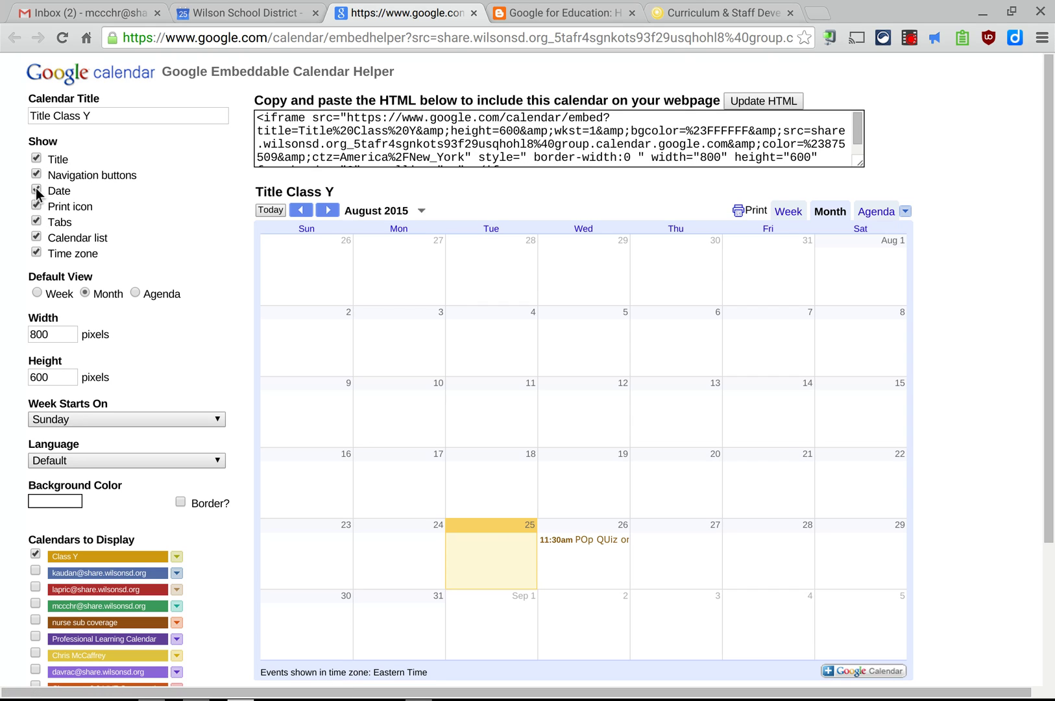
Try the Week and Agenda default views for the embedded calendar, and go back to Month
click(36, 293)
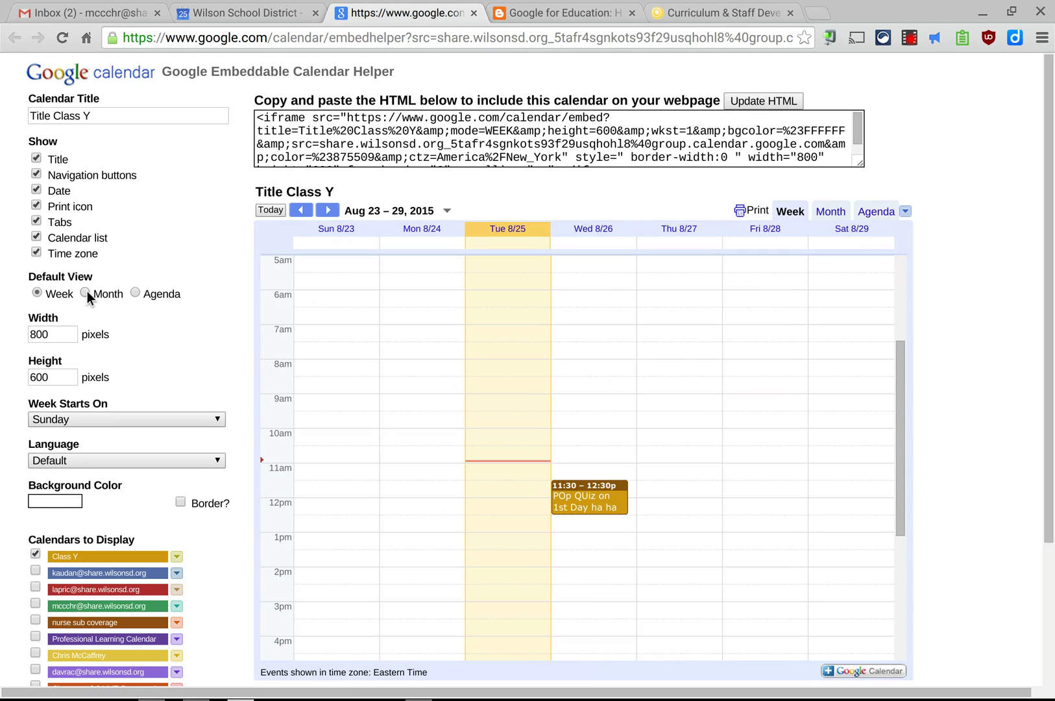
click(136, 292)
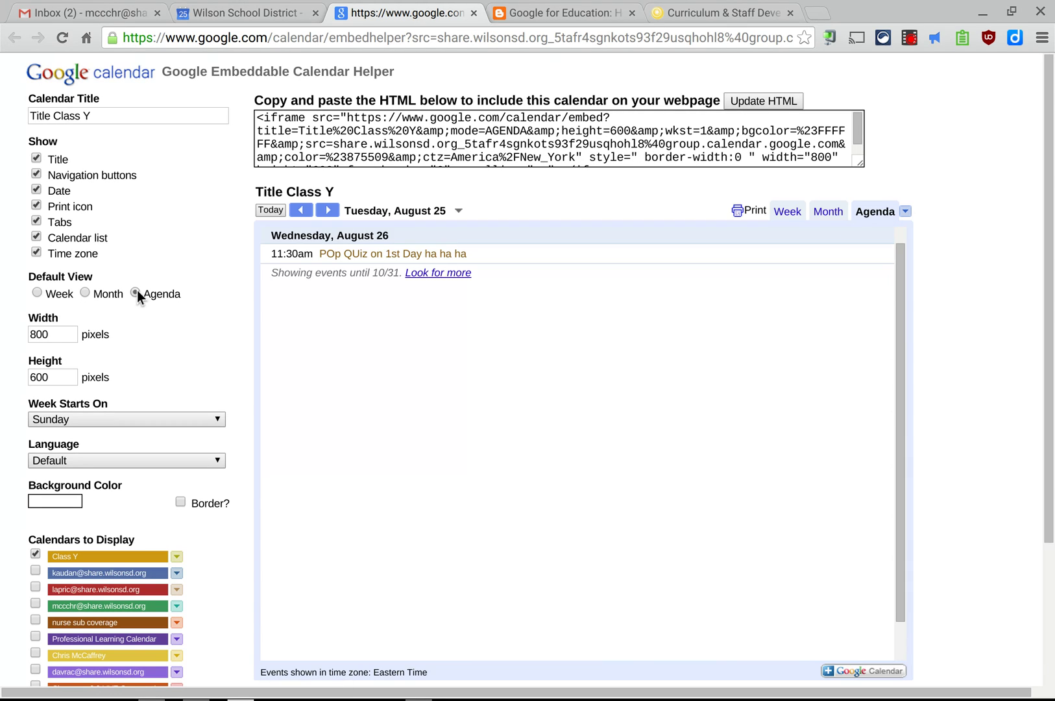
click(85, 293)
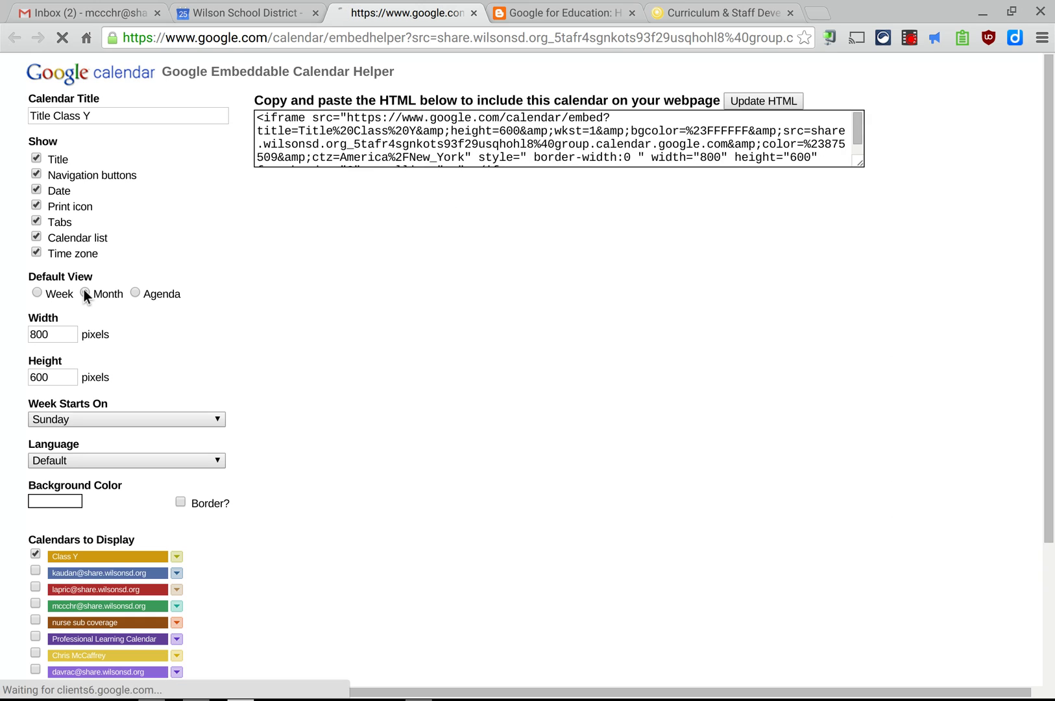
Try displaying the account's own calendar alongside Class Y in the embedded calendar, and remove it again
scroll(108, 420, down, 3)
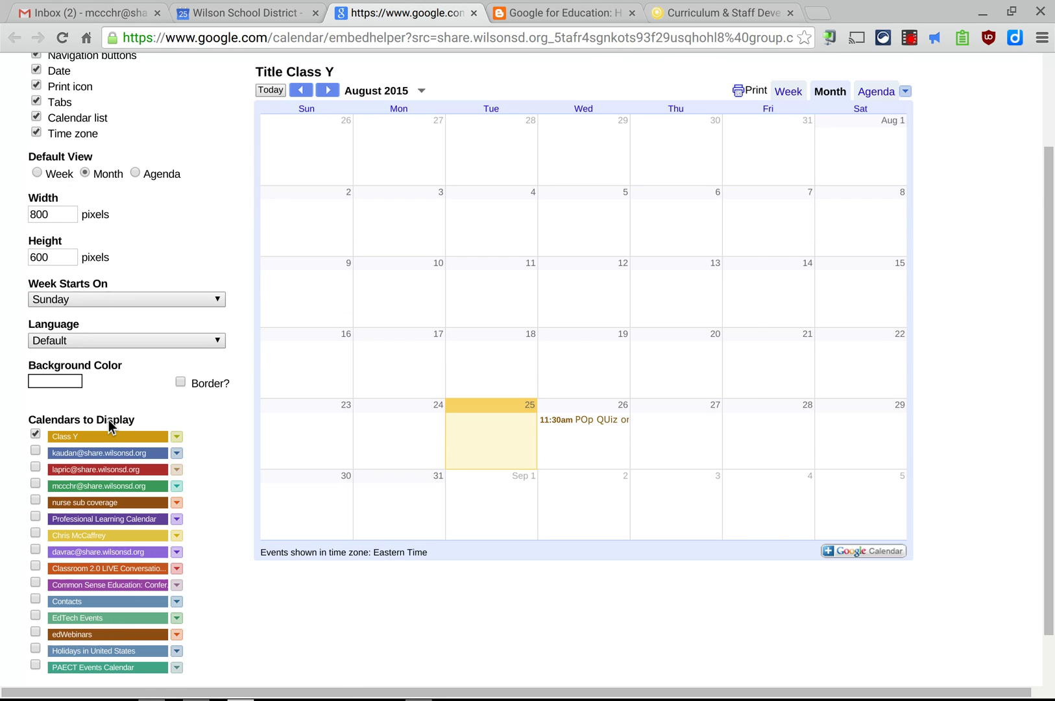
click(31, 419)
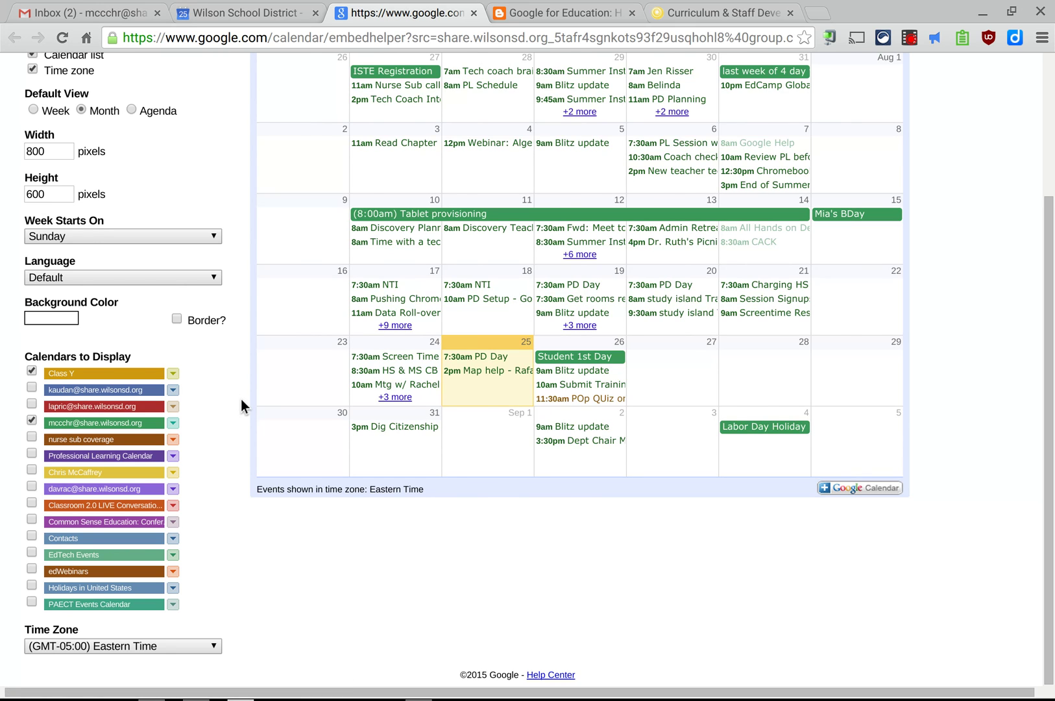
scroll(241, 399, up, 2)
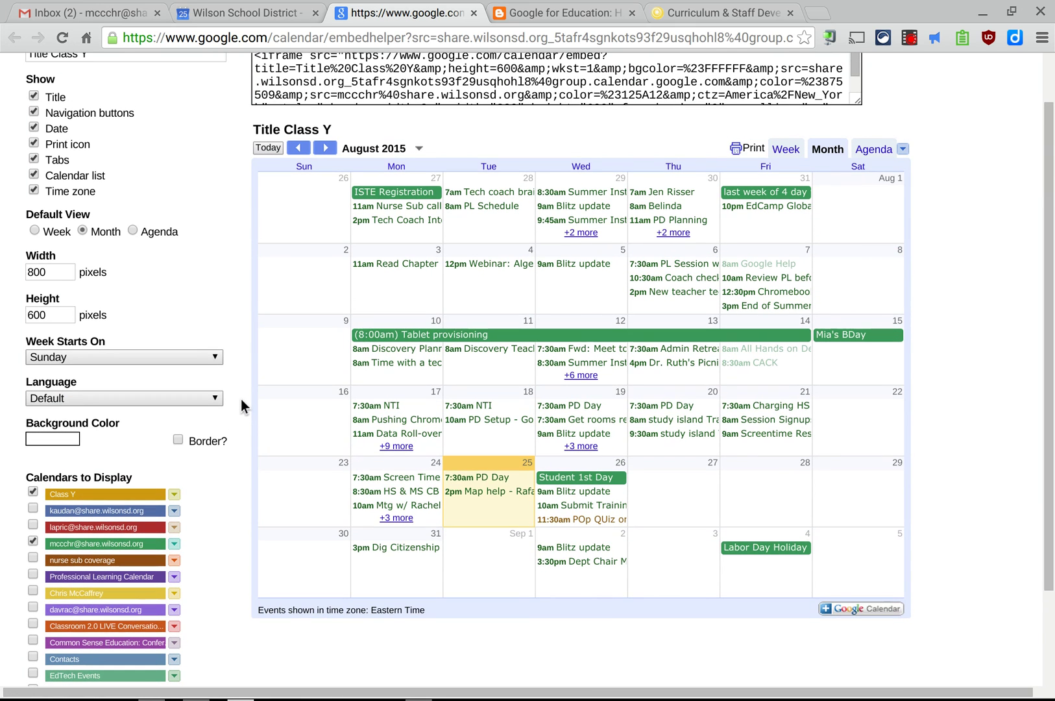
scroll(240, 399, down, 2)
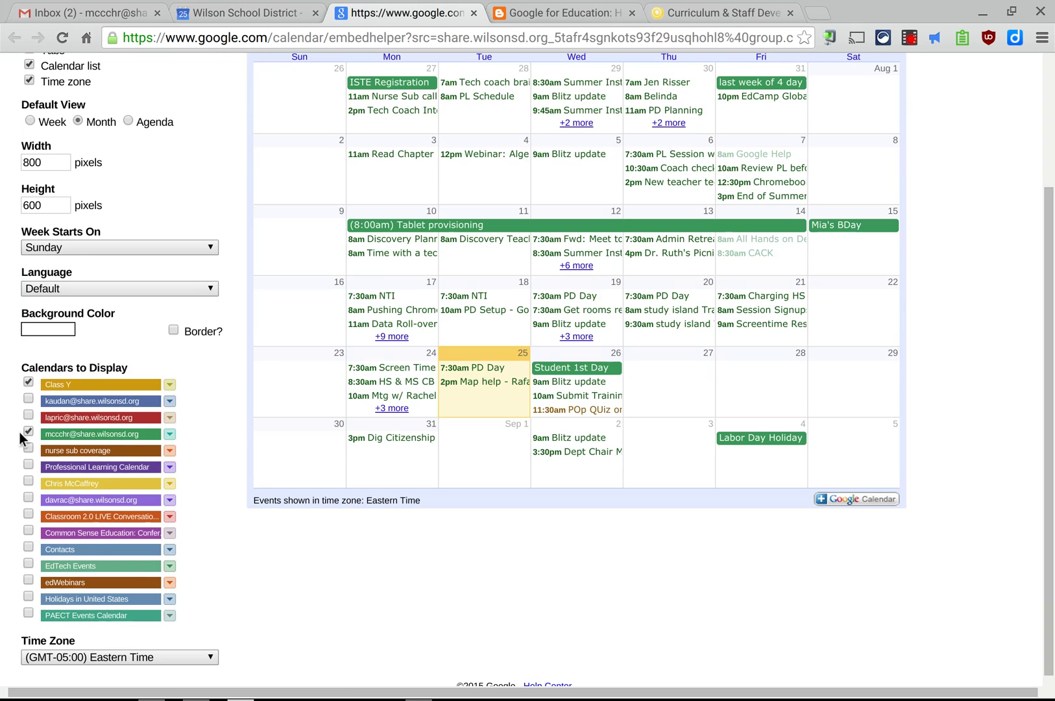
click(28, 430)
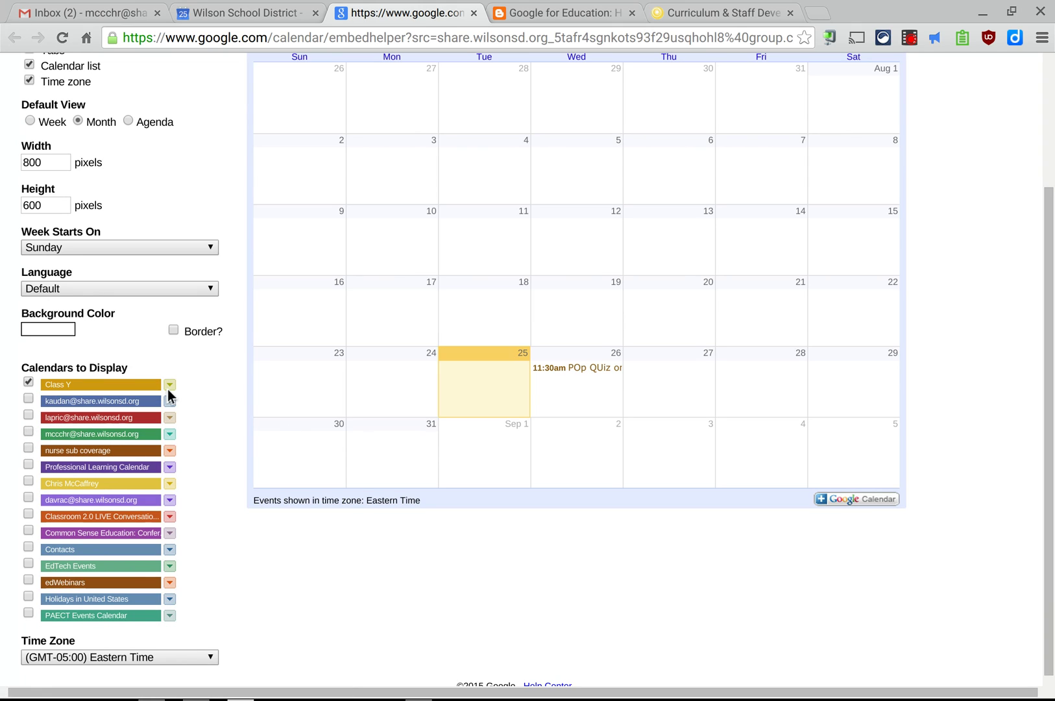
Check the colour choices available for the Class Y calendar, leaving its colour as it is
click(169, 385)
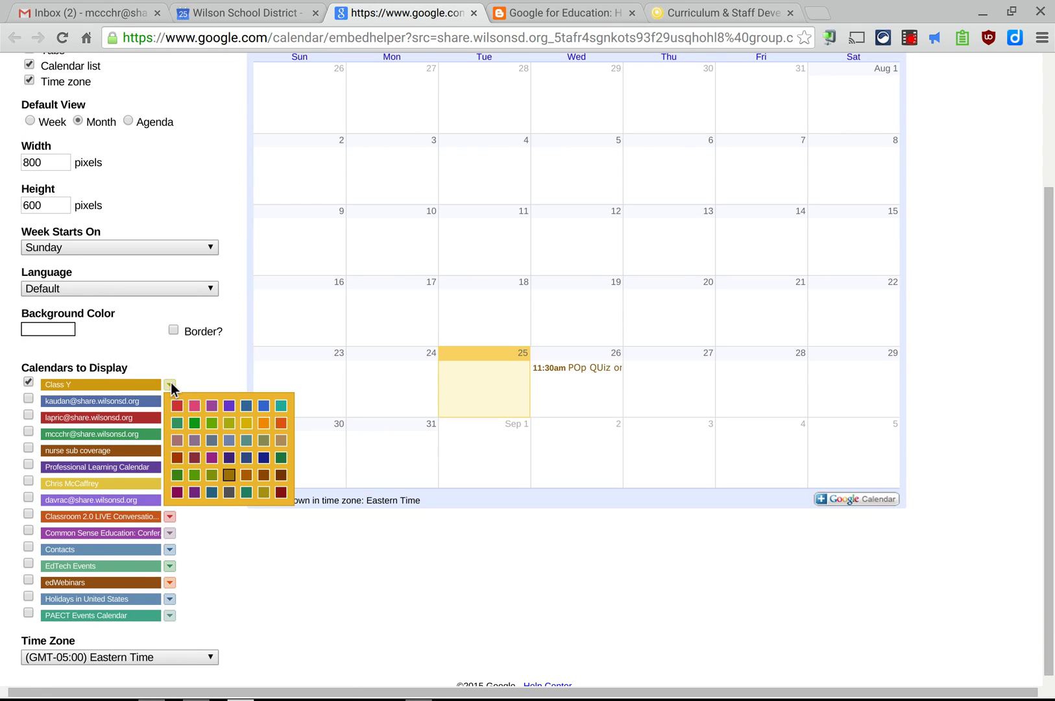
click(191, 381)
Update the embed HTML for the customized Class Y calendar and copy the whole iframe code
scroll(191, 380, up, 3)
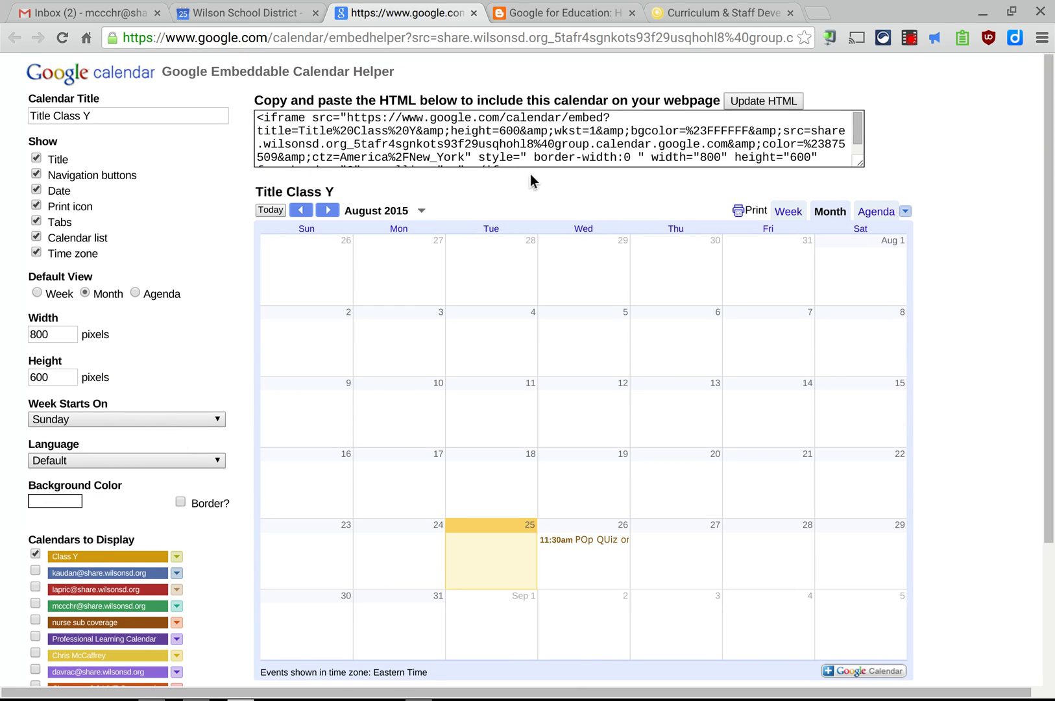
click(781, 103)
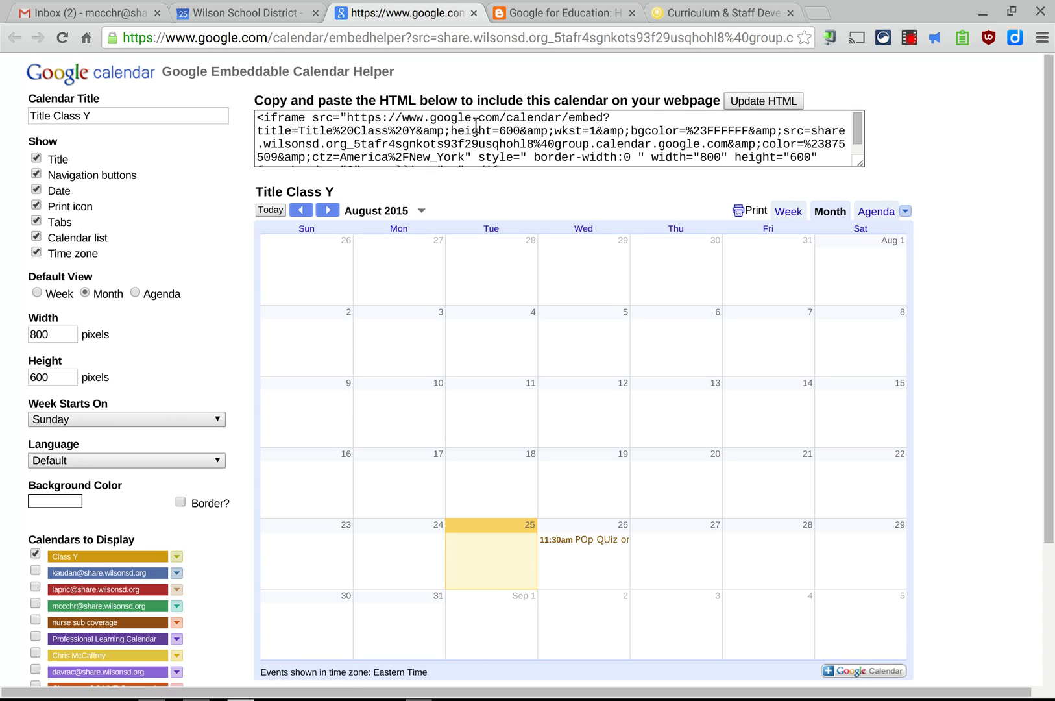
click(476, 125)
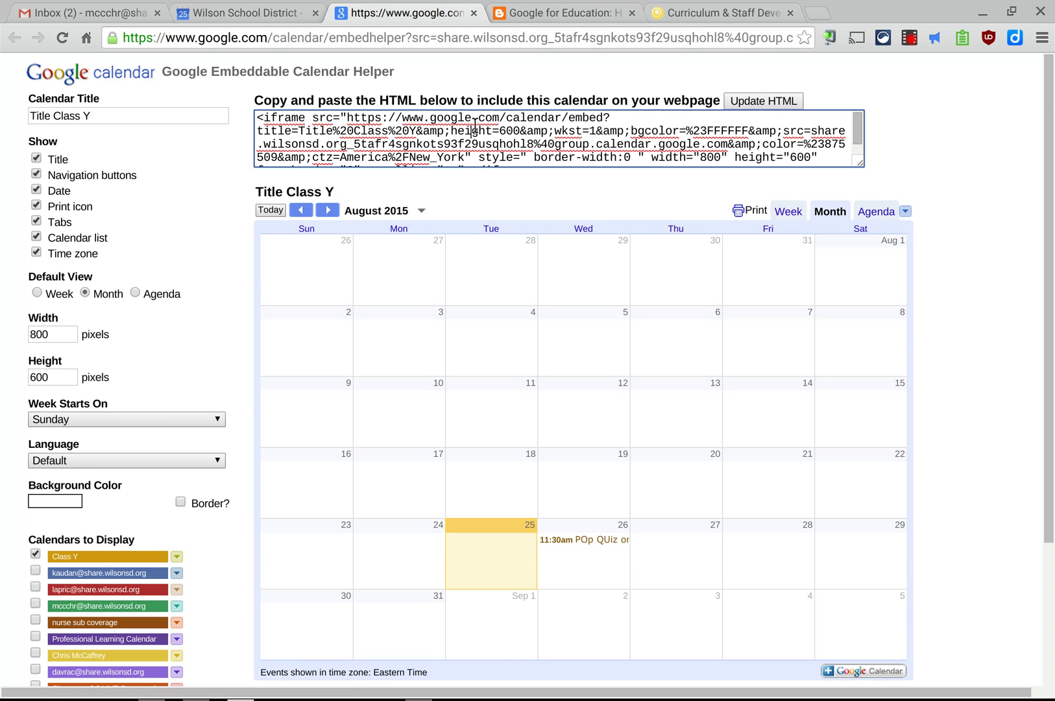
key(ctrl+a)
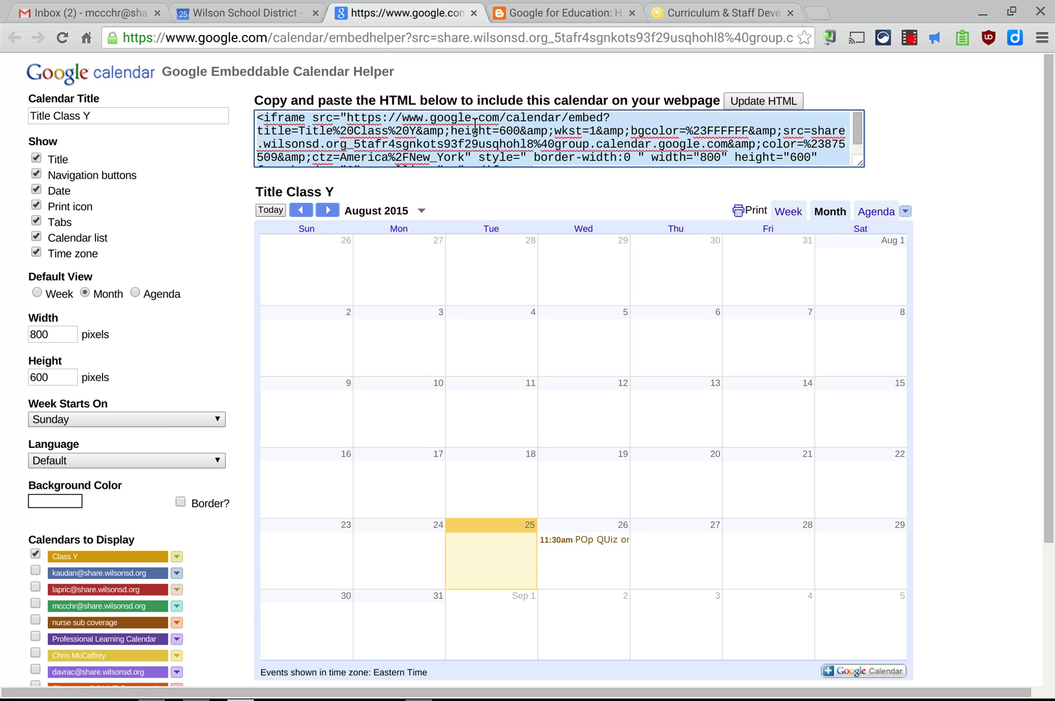
Return to the Centricity editor and delete the "Link to Calendar for Class Y" link above the first staff entry
click(701, 9)
scroll(565, 443, down, 10)
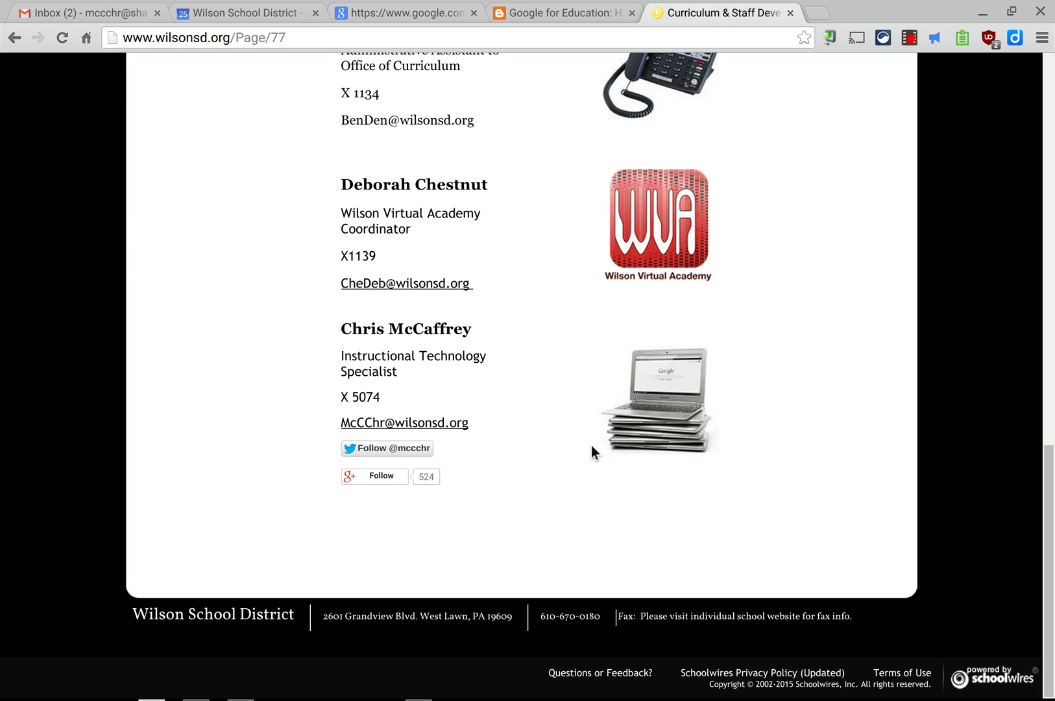
key(alt+Tab)
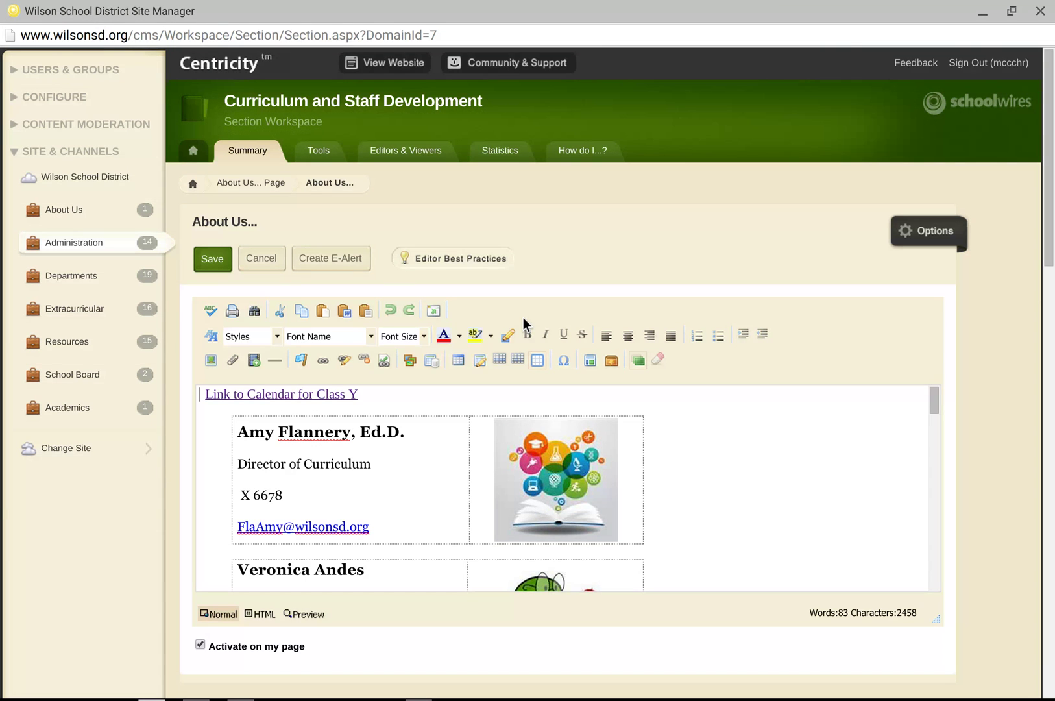
drag(358, 394, 138, 395)
key(Delete)
key(ctrl+a)
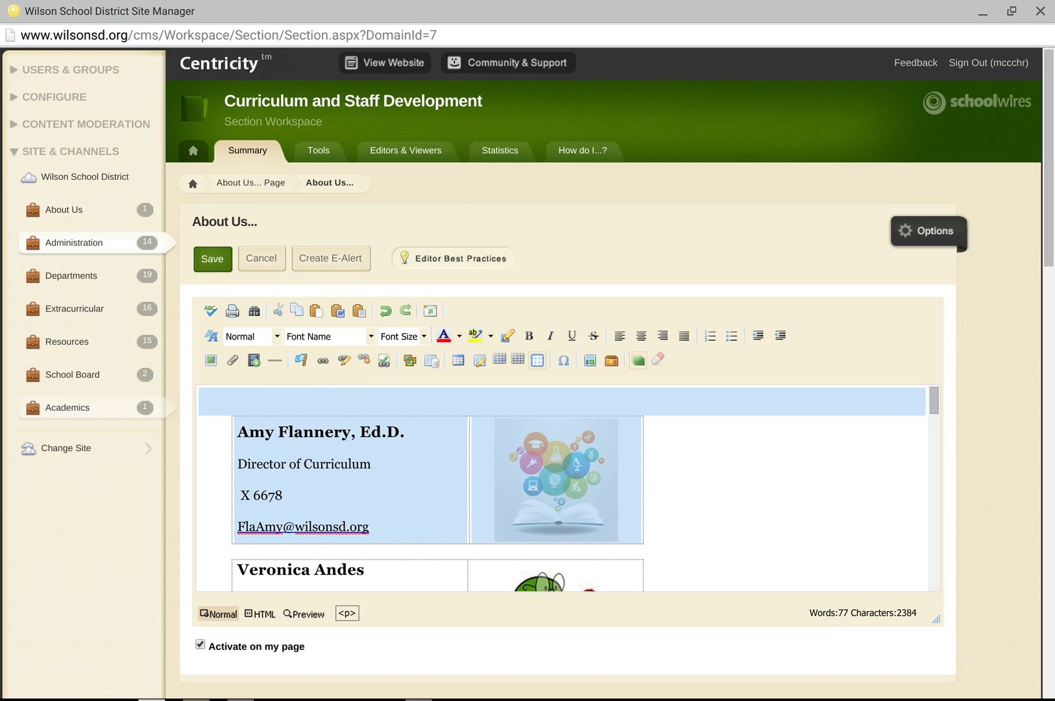
click(249, 402)
Look through the About Us content and its HTML source for a place to embed the calendar
scroll(384, 480, down, 10)
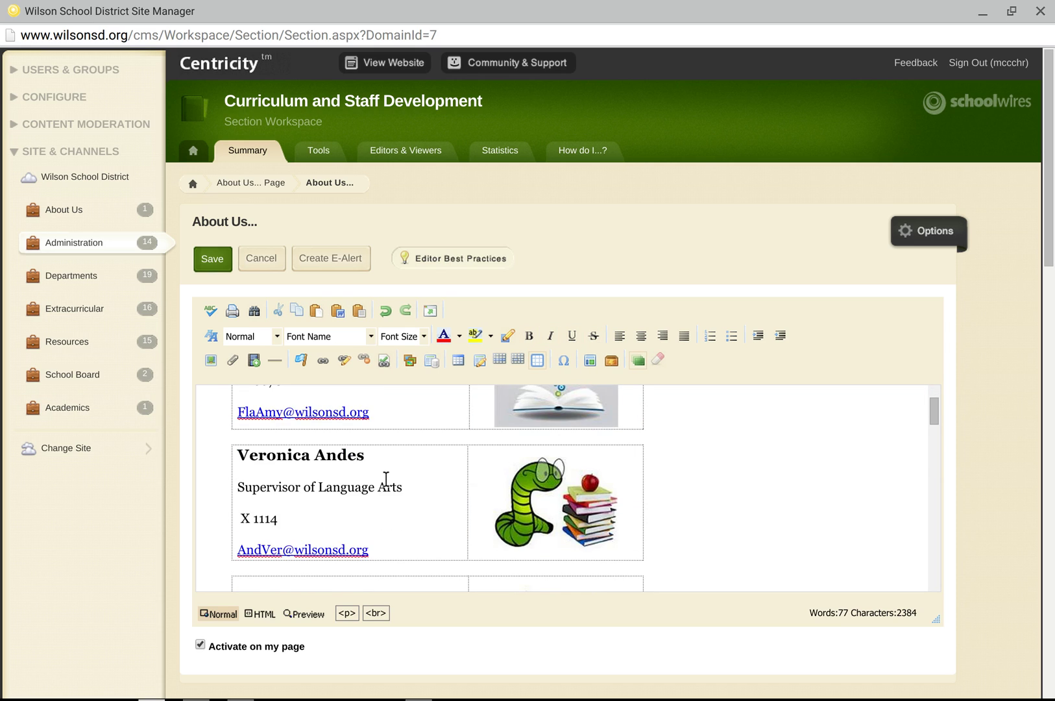
scroll(386, 478, down, 3)
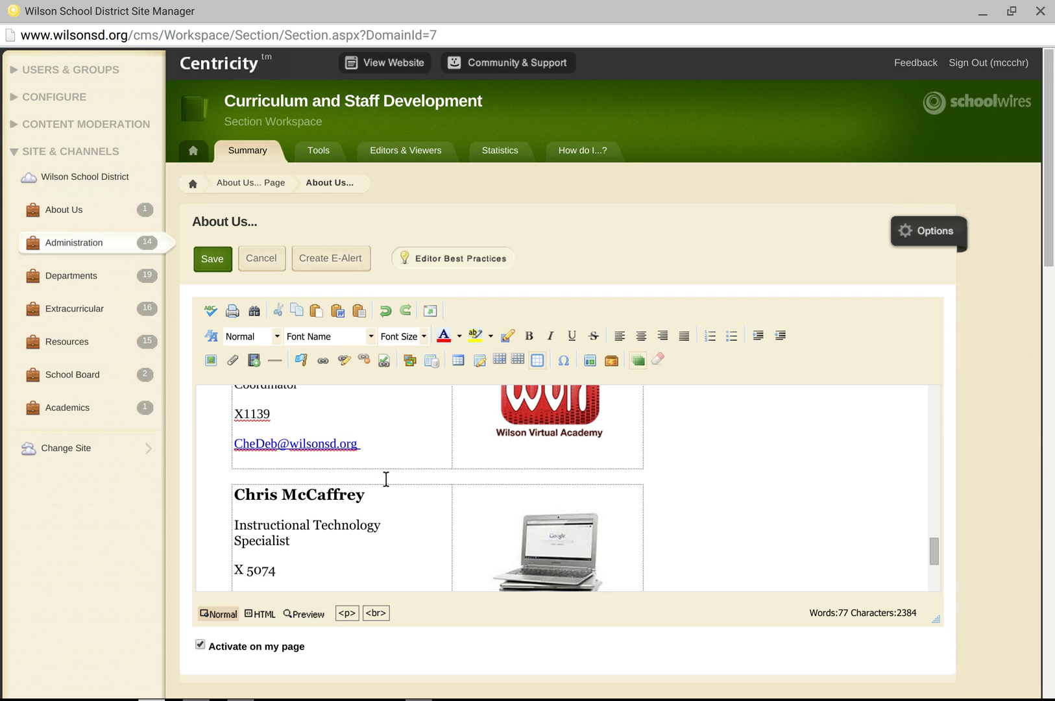
click(266, 613)
scroll(393, 513, down, 3)
scroll(393, 512, down, 20)
scroll(393, 512, up, 20)
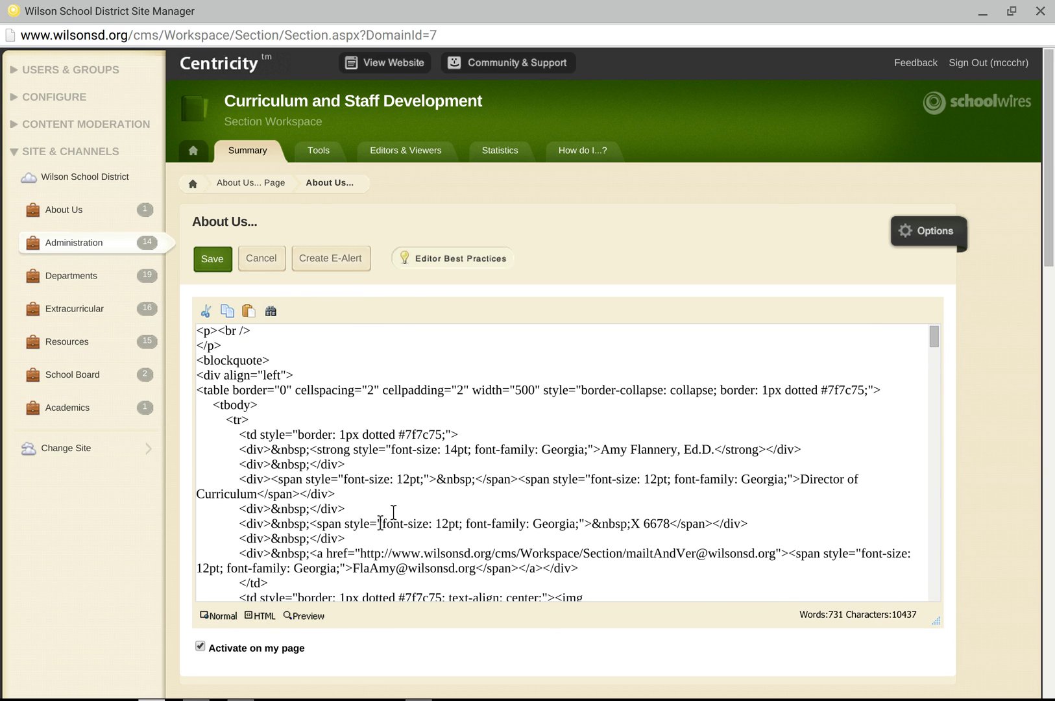
click(210, 615)
scroll(276, 574, down, 10)
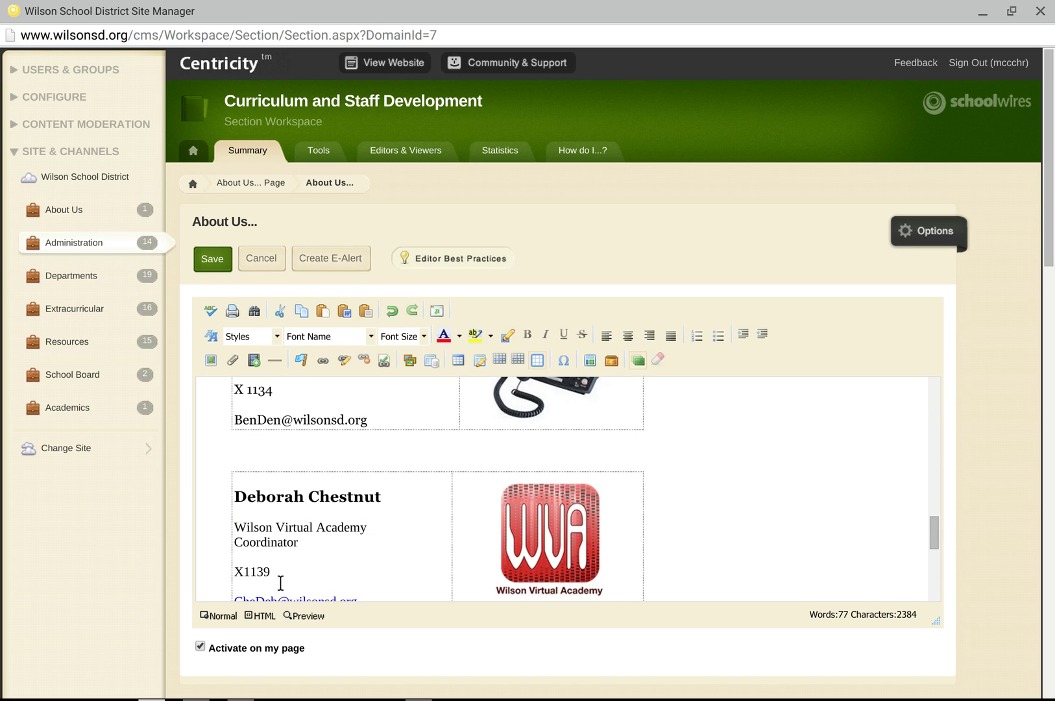
scroll(417, 512, down, 10)
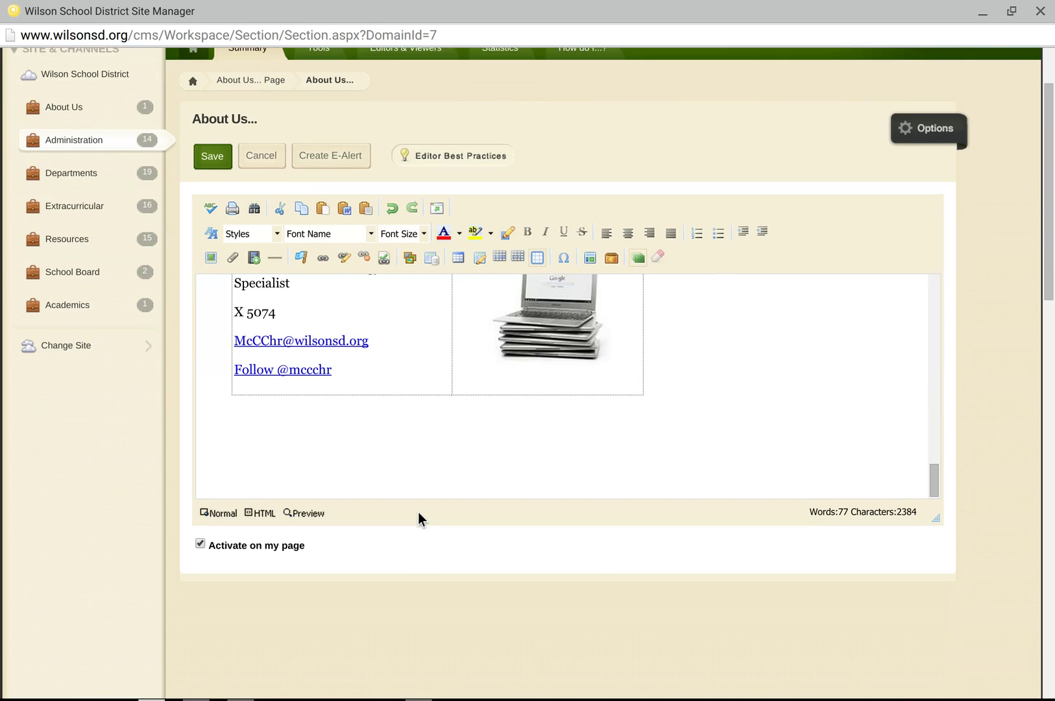
Insert a placeholder line of ten @ characters between the last two staff entries
scroll(418, 512, up, 3)
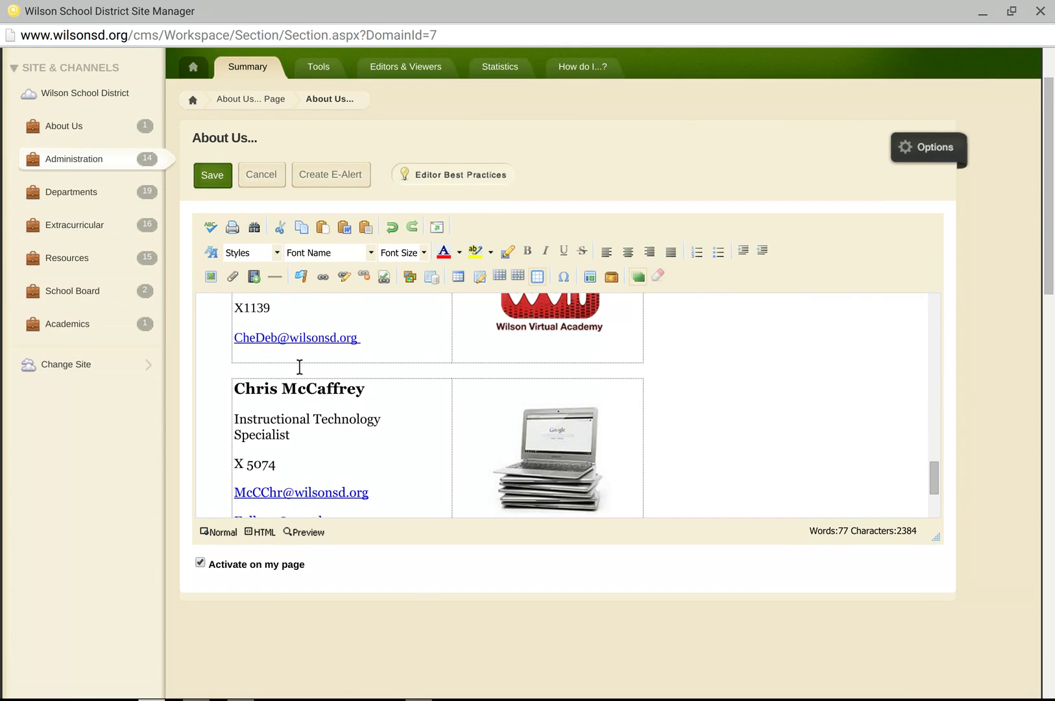
click(299, 368)
key(Return)
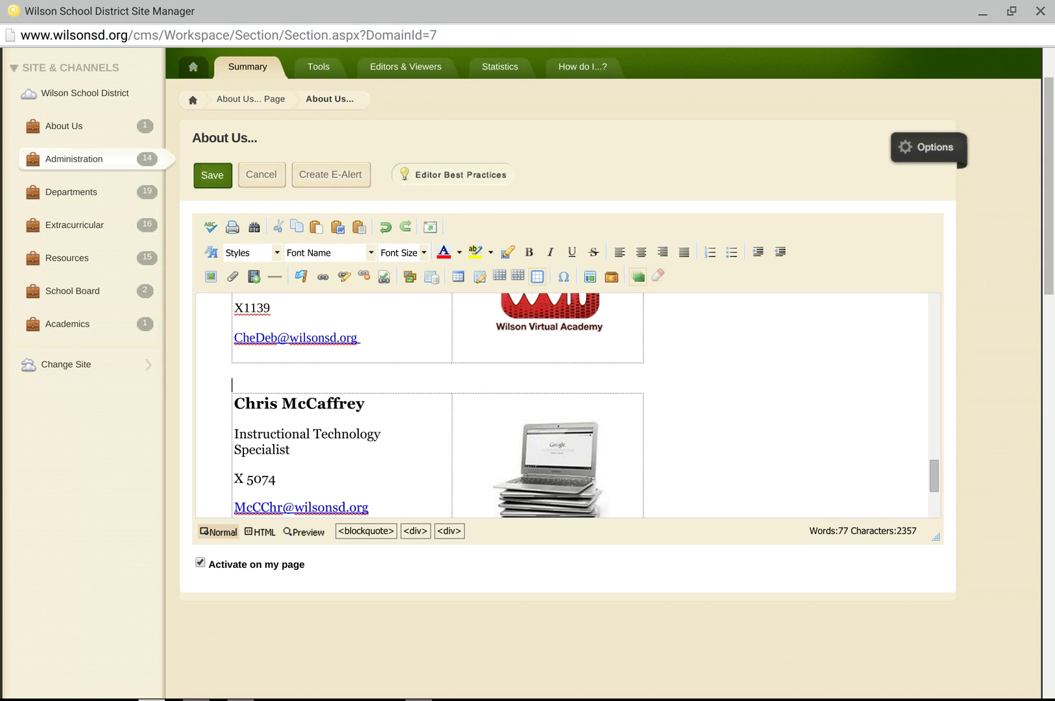
text(@@@@@@)
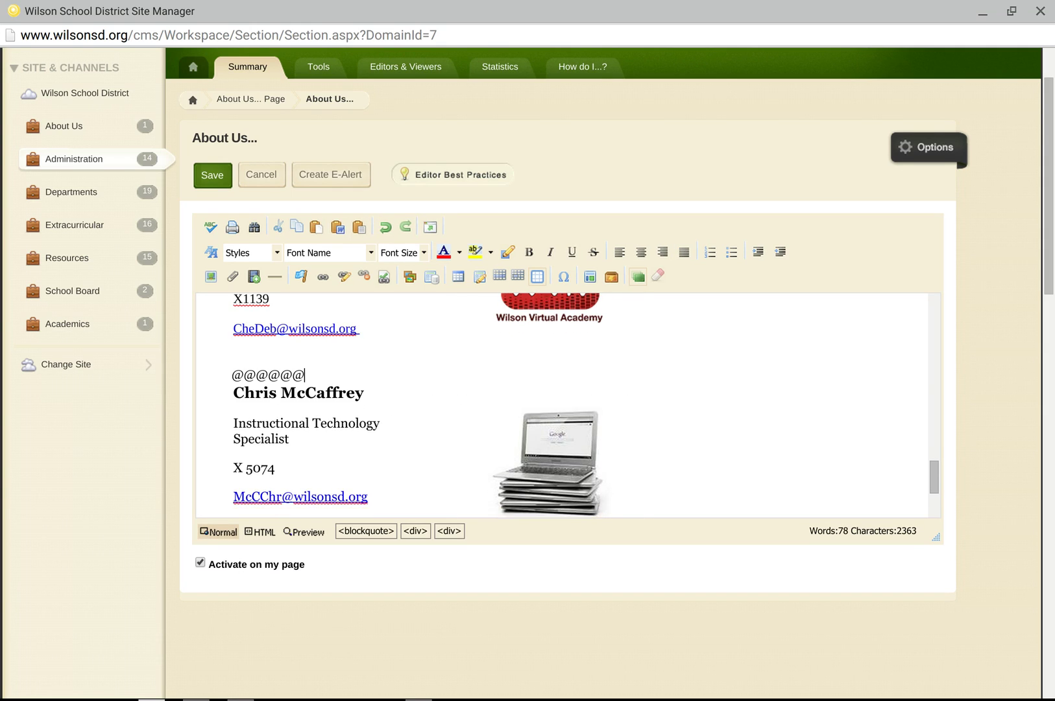
text(@@@@)
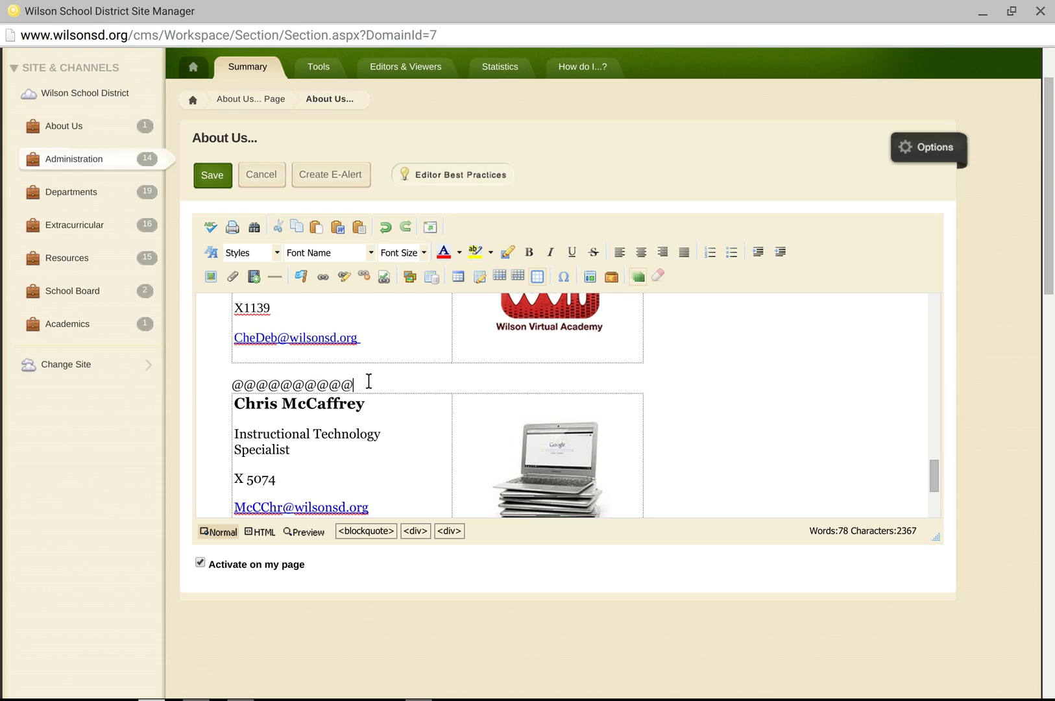
key(Return)
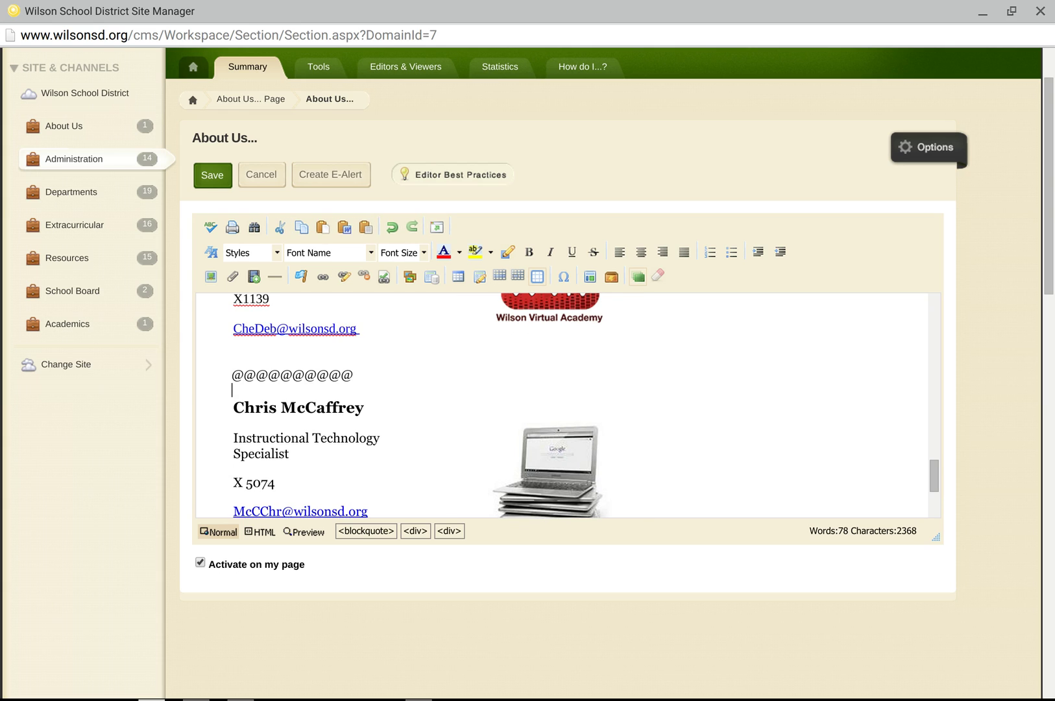
Show the HTML source of the About Us content and locate the placeholder by searching for "@@@@"
click(256, 533)
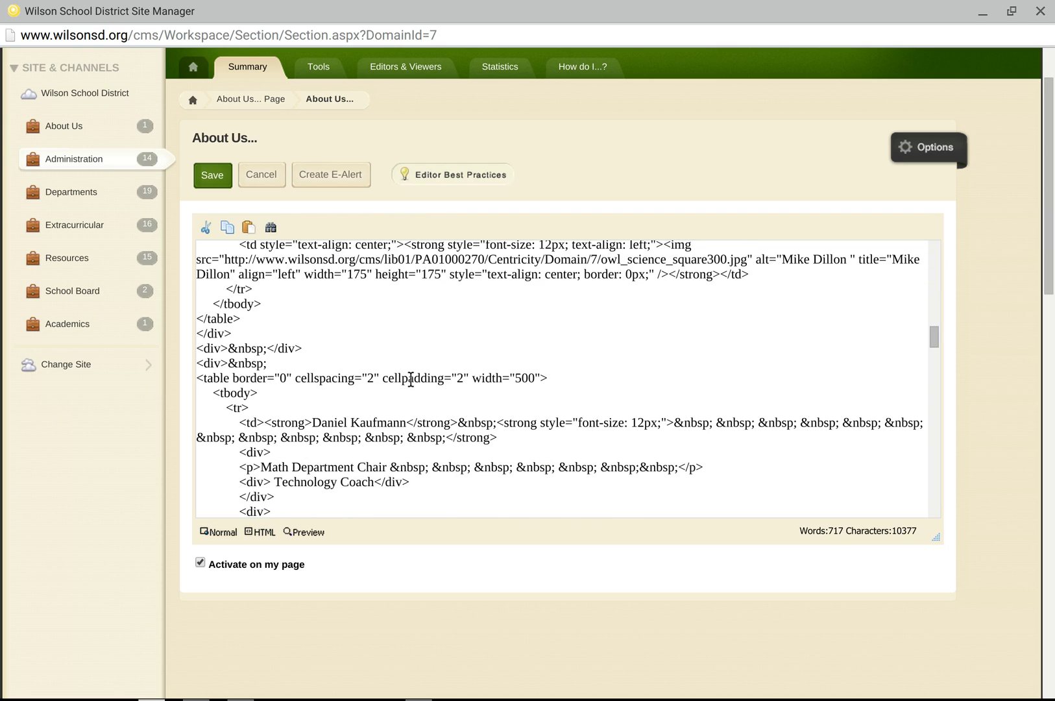
scroll(449, 340, down, 10)
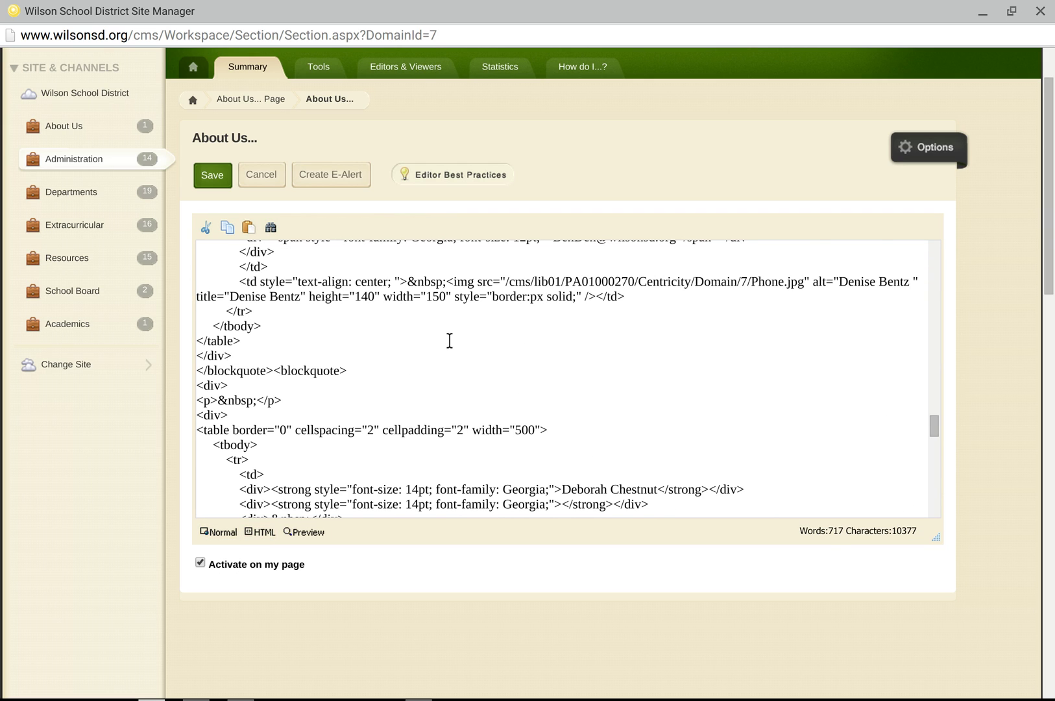
scroll(389, 389, down, 5)
scroll(339, 433, up, 8)
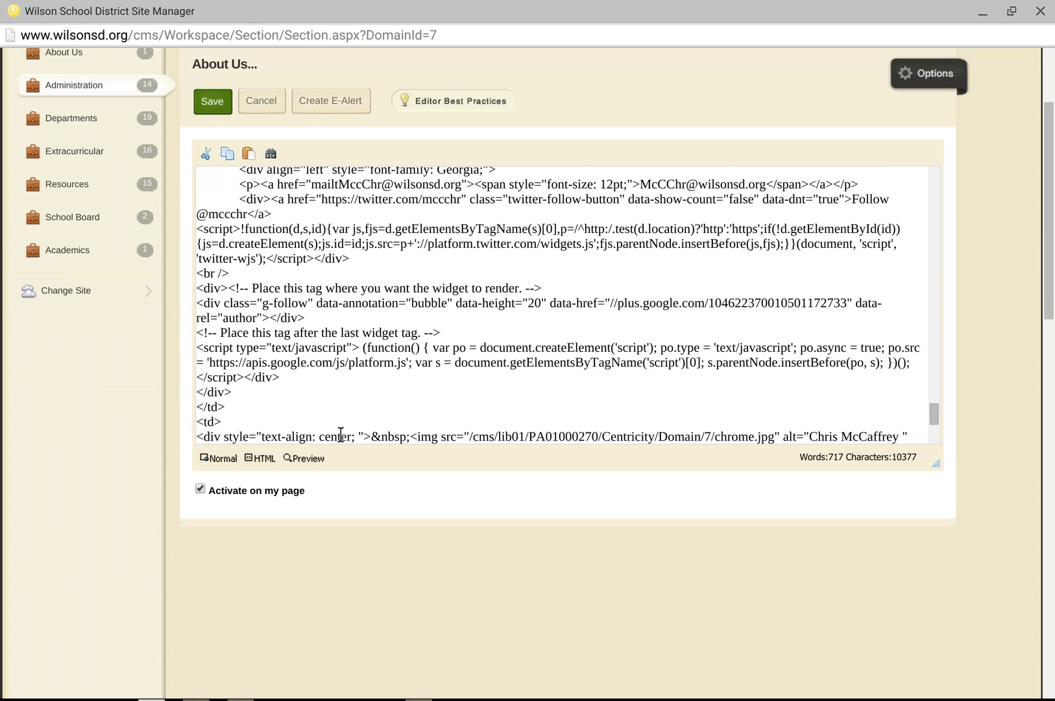
scroll(341, 433, up, 1)
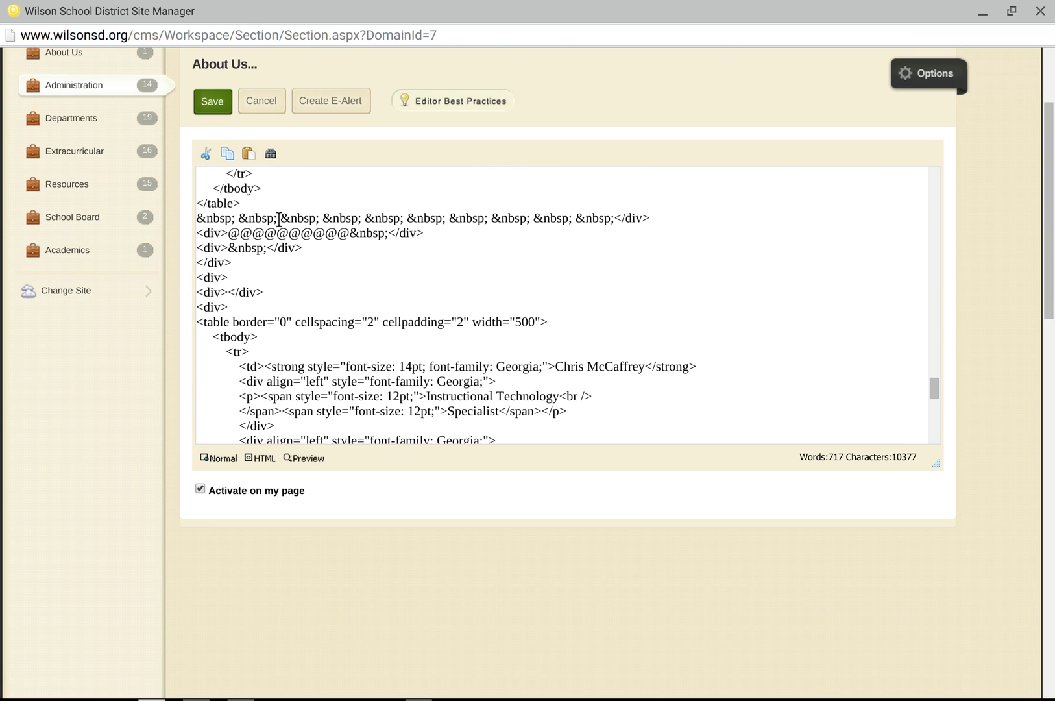
scroll(419, 300, up, 5)
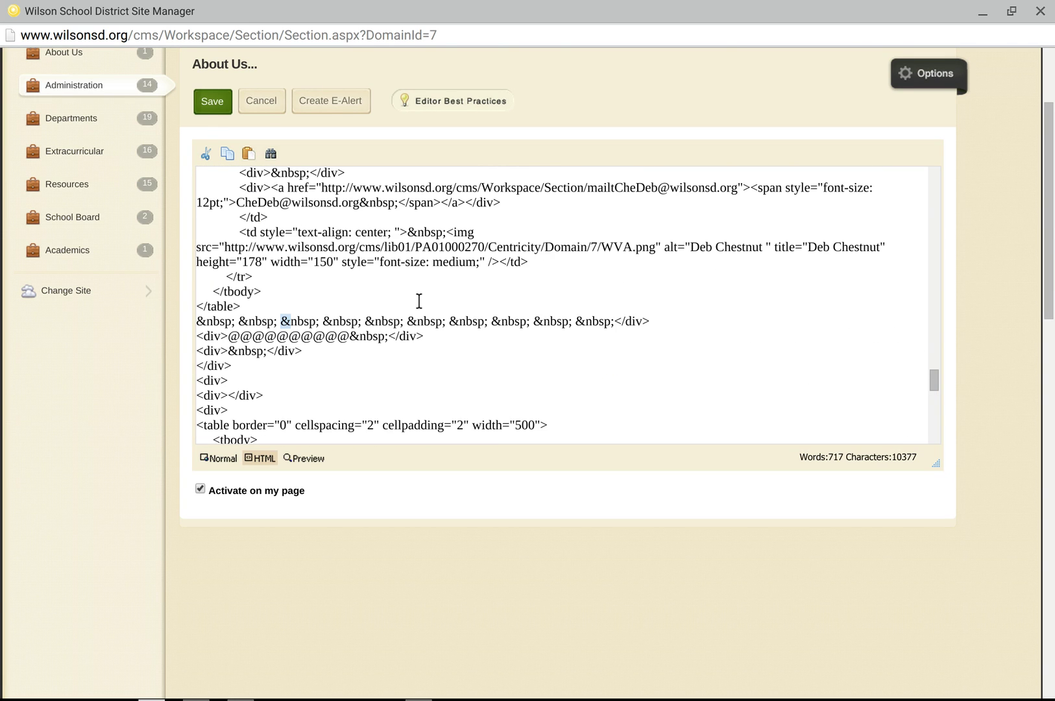
scroll(419, 301, up, 3)
click(419, 300)
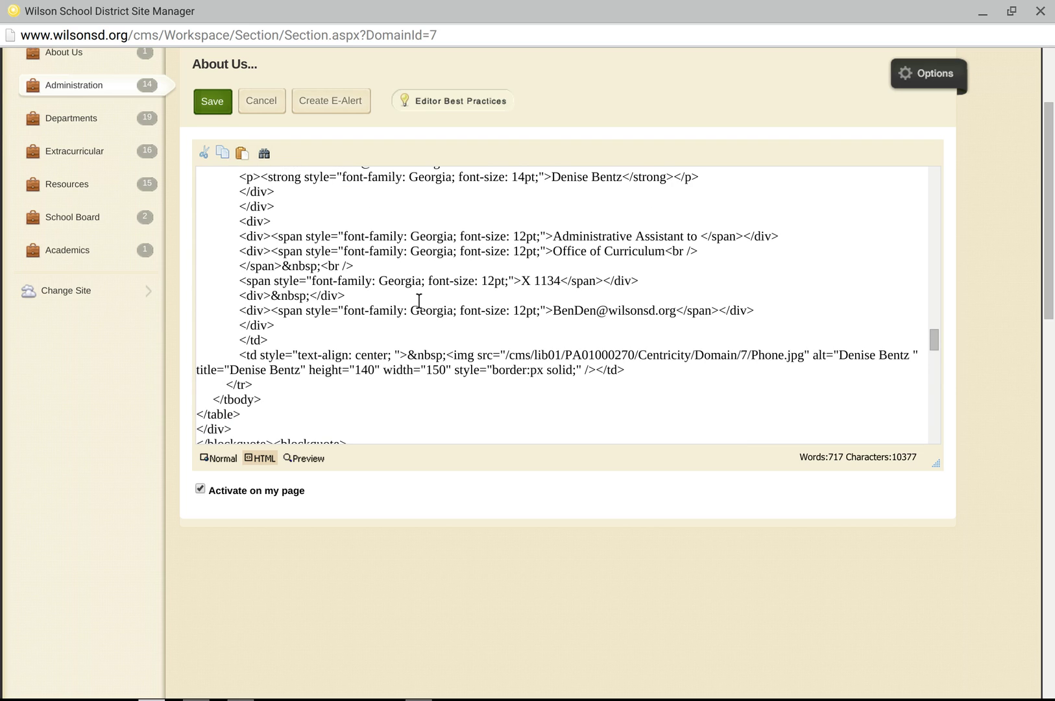
key(ctrl+f)
text(@@@@)
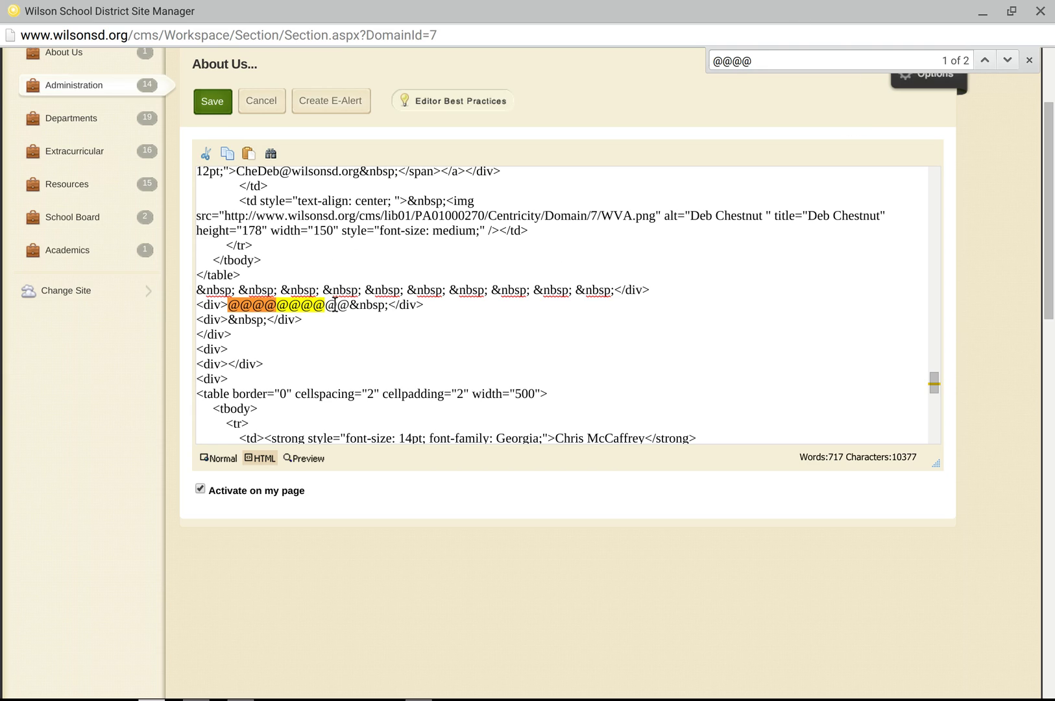
Replace the placeholder and its trailing &nbsp; with the copied Class Y calendar iframe code, and save the content
drag(388, 304, 227, 306)
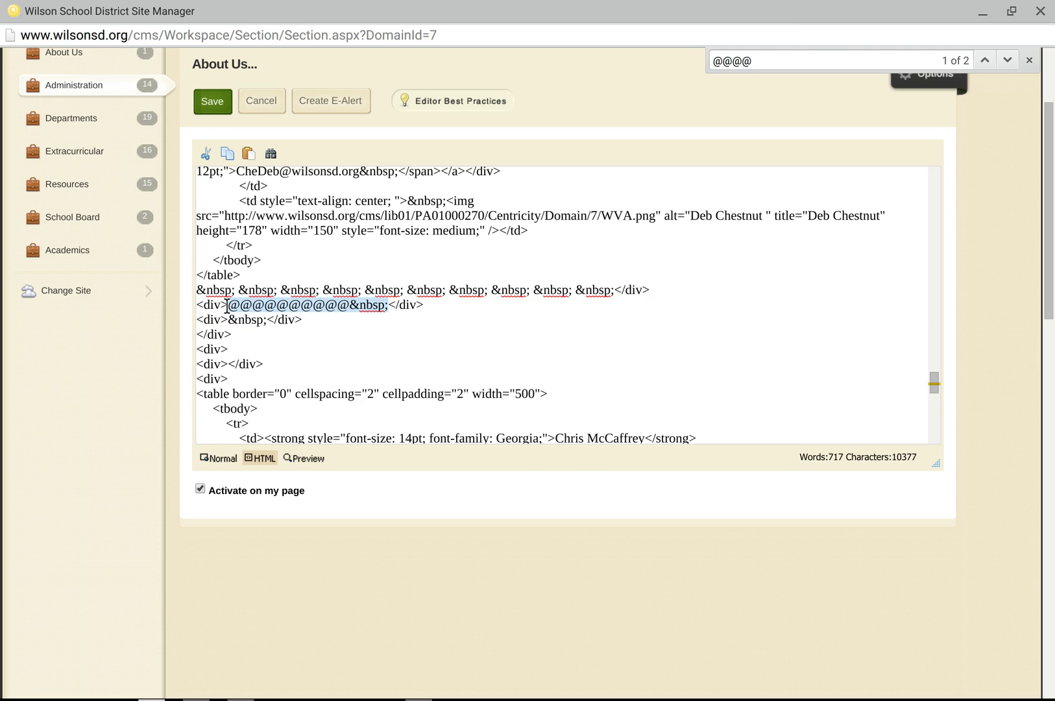
text(<iframe src="https://www.google.com/calendar/embed?title=Title%20Class%20Y&amp;height=600&amp;wkst=1&amp;bgcolor=%23FFFFFF&amp;src=share.wilsonsd.org_5tafr4sgnkots93f29usqhohl8%40group.calendar.google.com&amp;color=%23875509&amp;ctz=America%2FNew_York" style=" border-width:0 " width="800" height="600" frameborder="0" scrolling="no"></iframe>)
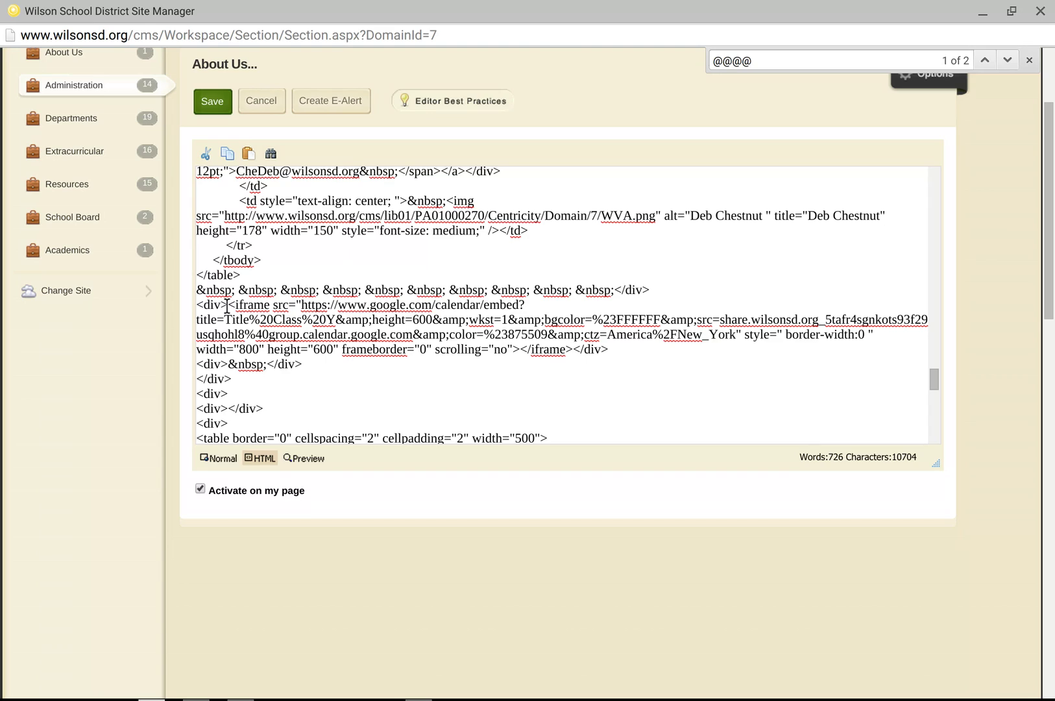
click(214, 103)
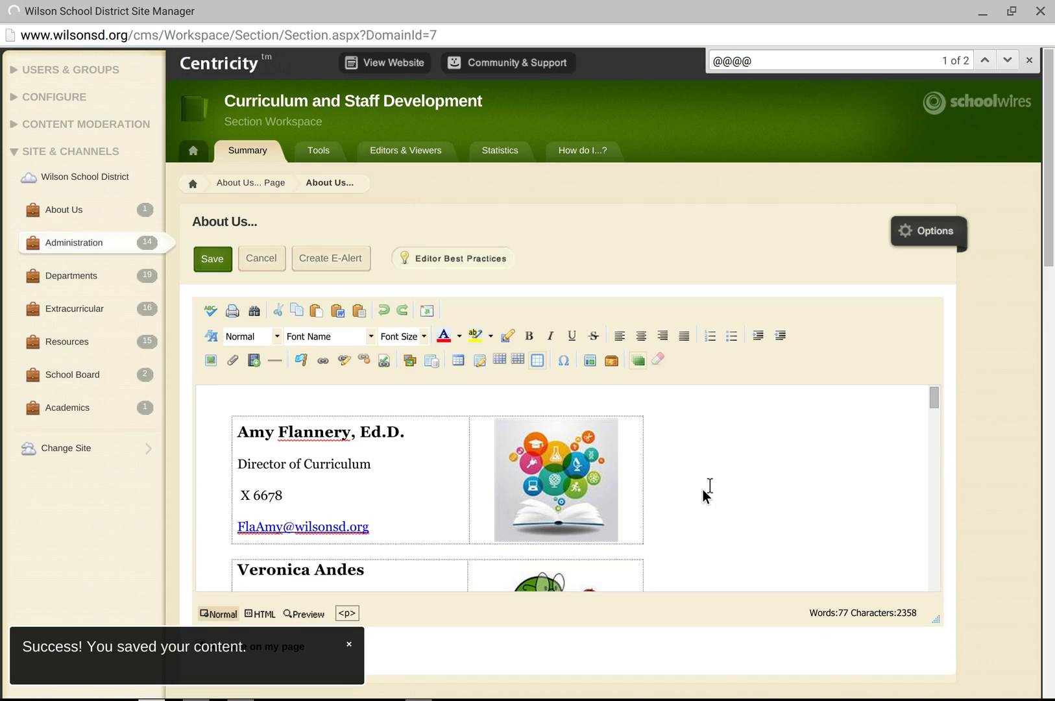
Examine the embedded Class Y calendar in the editor and on the reloaded public About Us page
scroll(719, 481, down, 5)
scroll(718, 480, down, 10)
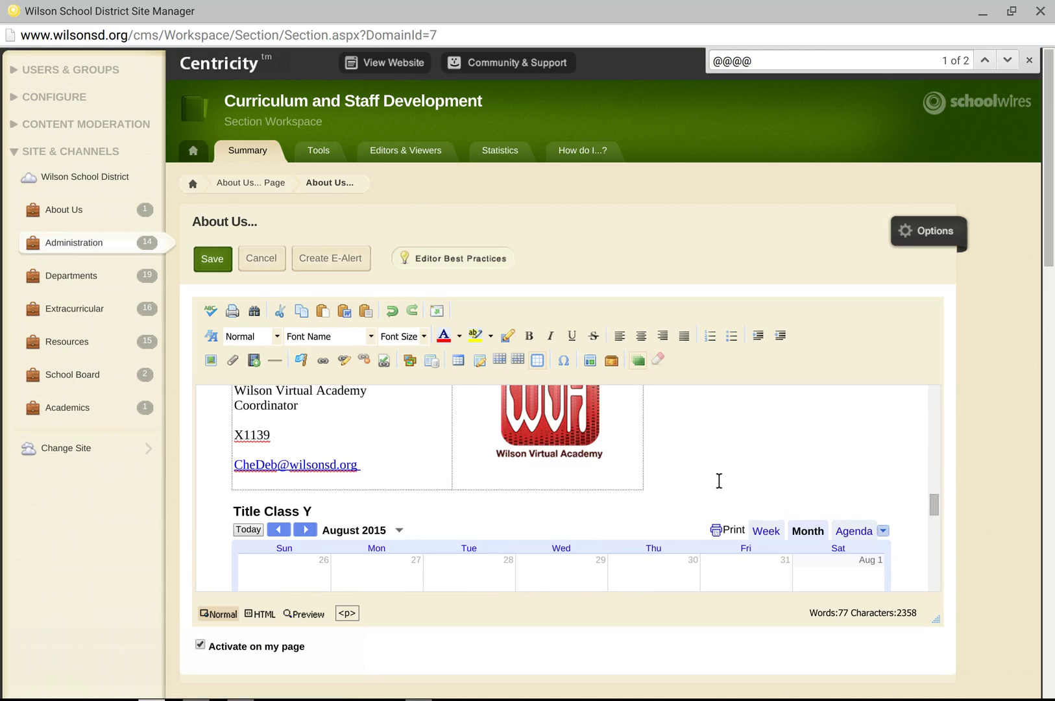
key(alt+Tab)
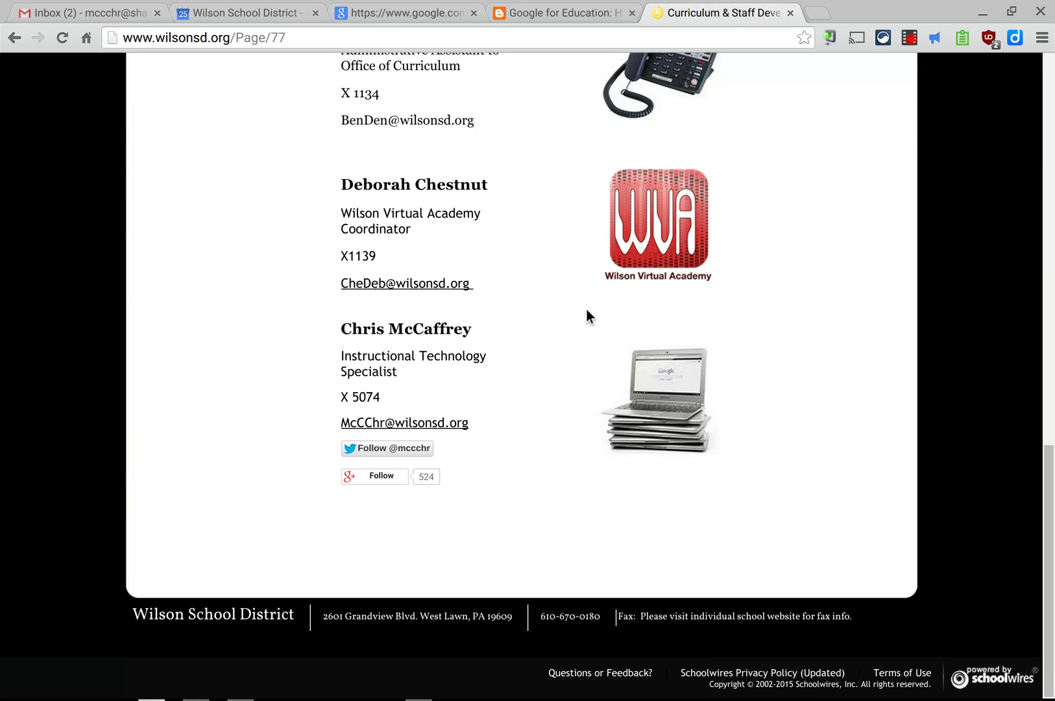
scroll(586, 311, up, 15)
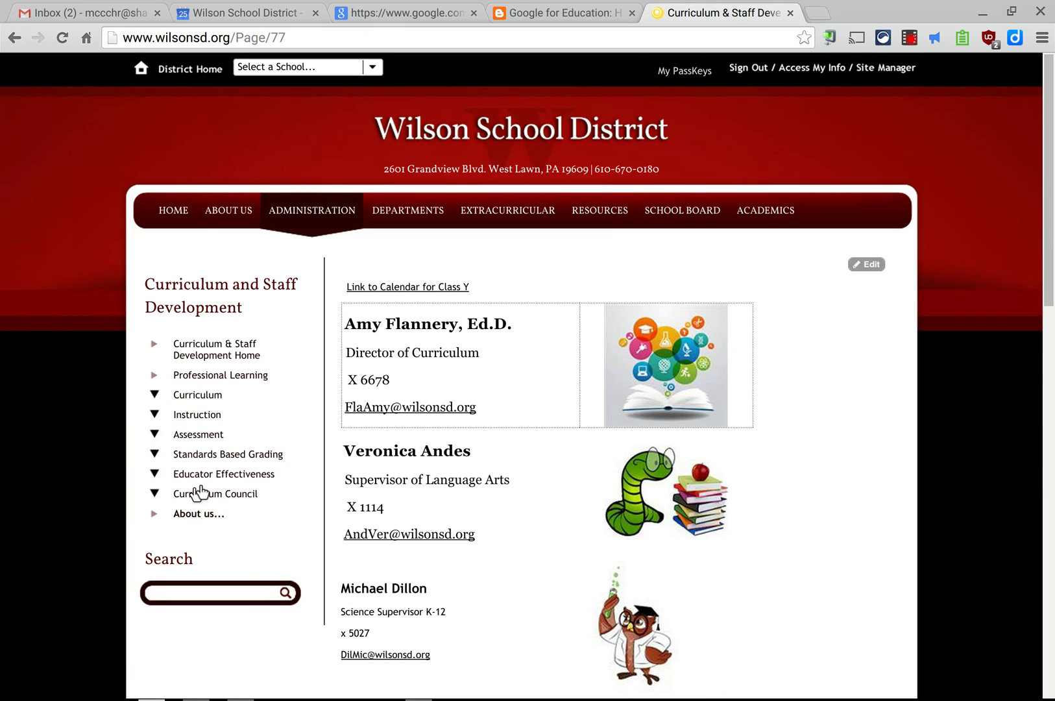
key(F5)
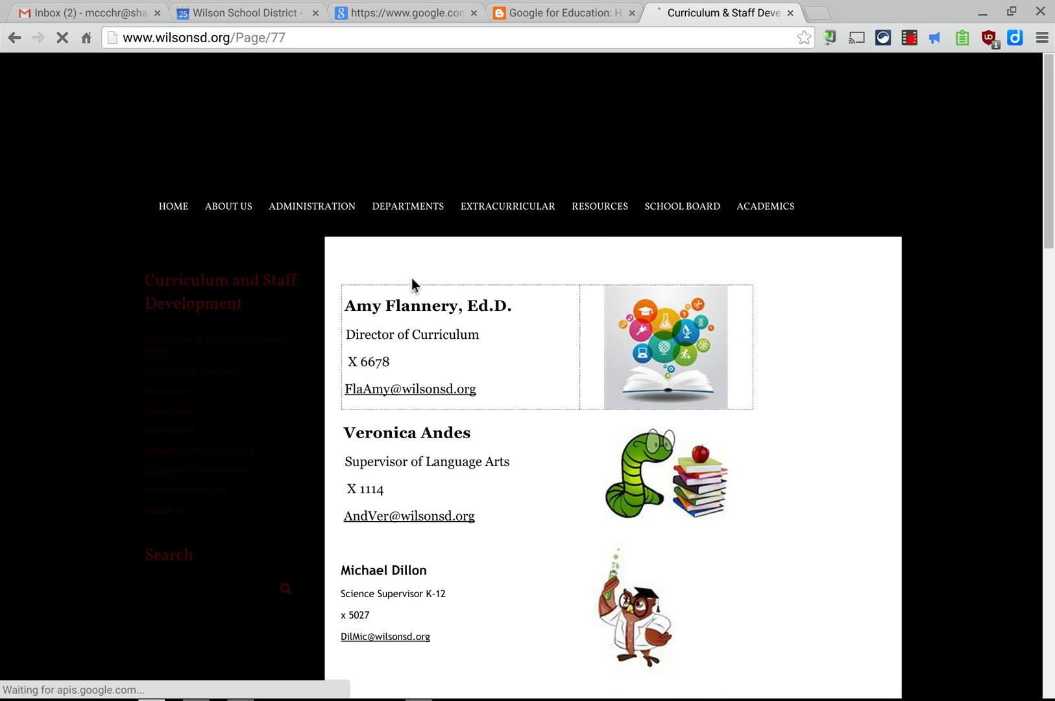
scroll(411, 278, down, 15)
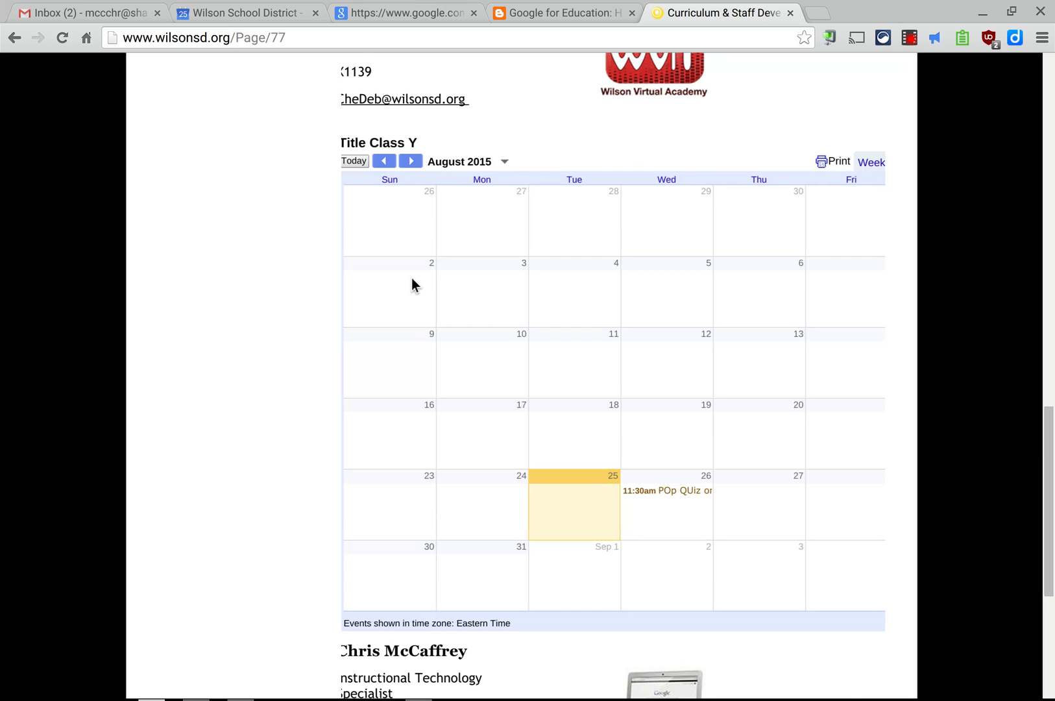
scroll(411, 278, up, 10)
key(alt+Tab)
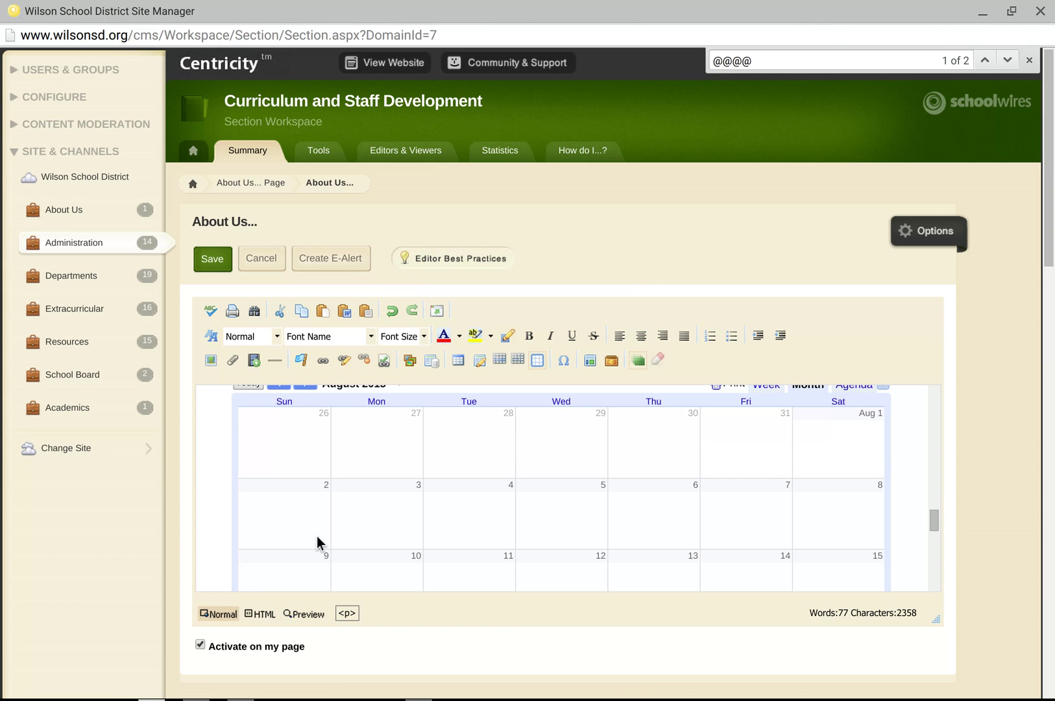
key(alt+Tab)
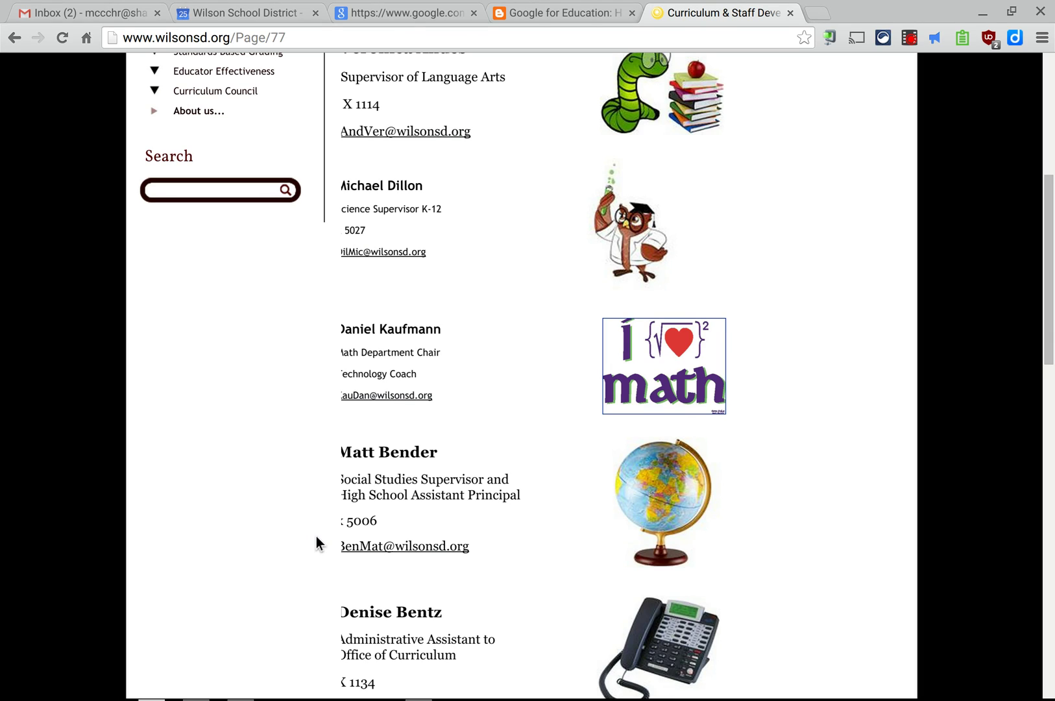